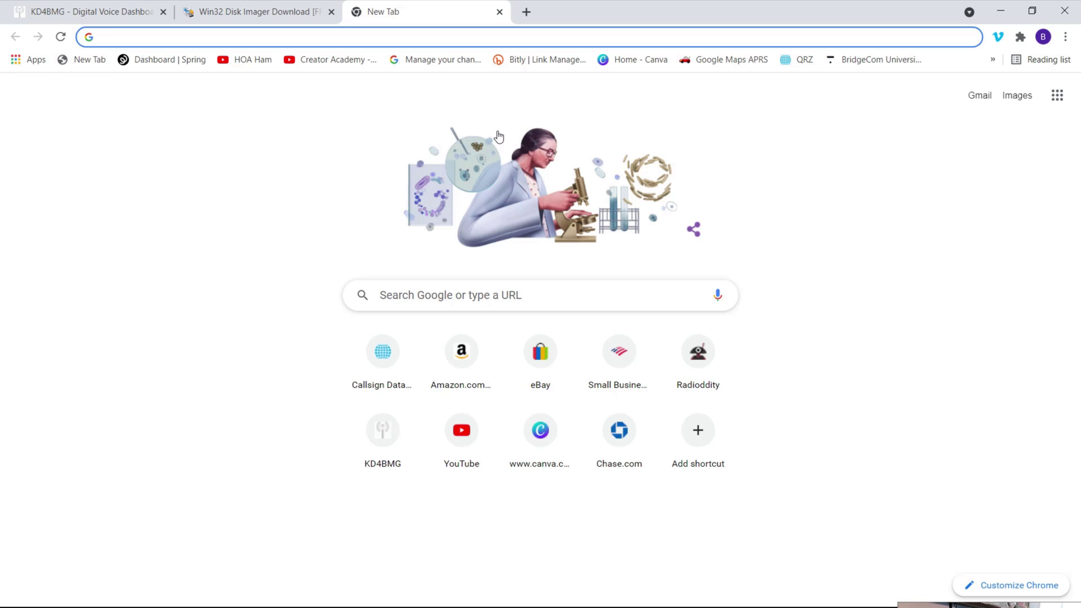
- Search 'win 32 diski' and go to win32diskimager.org's download section for the installer
{"action": "type", "text": "w"}
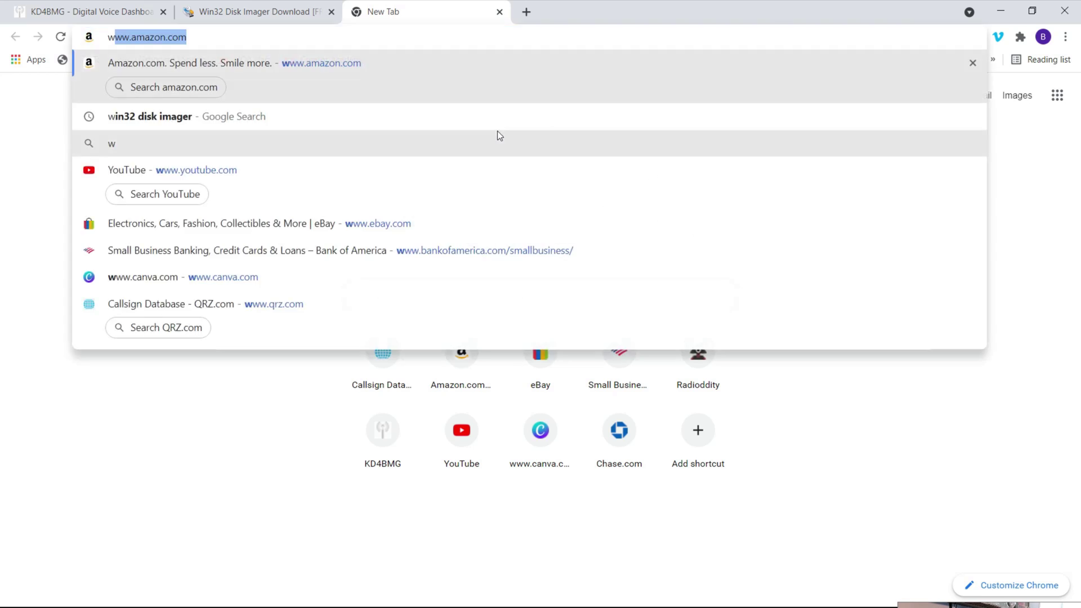
{"action": "type", "text": "in 32 diski"}
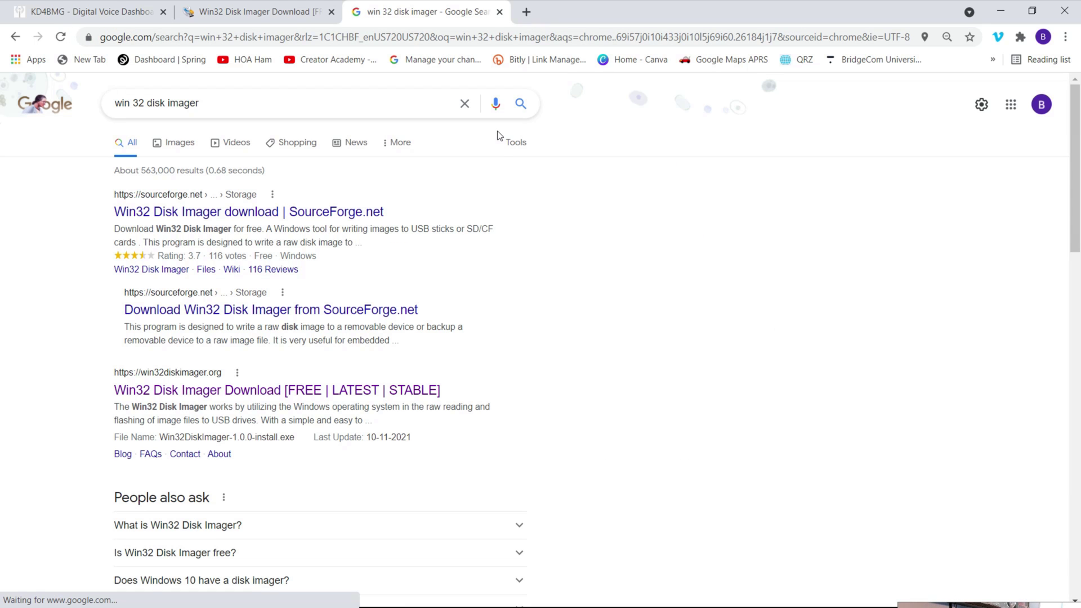
{"action": "left_click", "coordinate": [209, 394]}
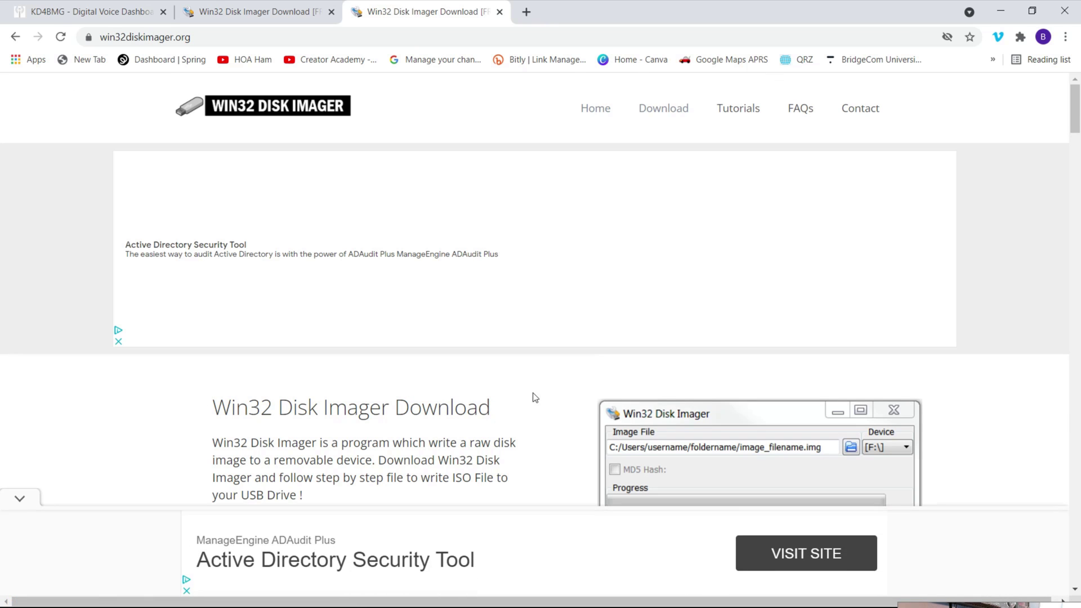
{"action": "scroll", "coordinate": [502, 306], "scroll_direction": "down", "scroll_amount": 5}
{"action": "left_click", "coordinate": [370, 267]}
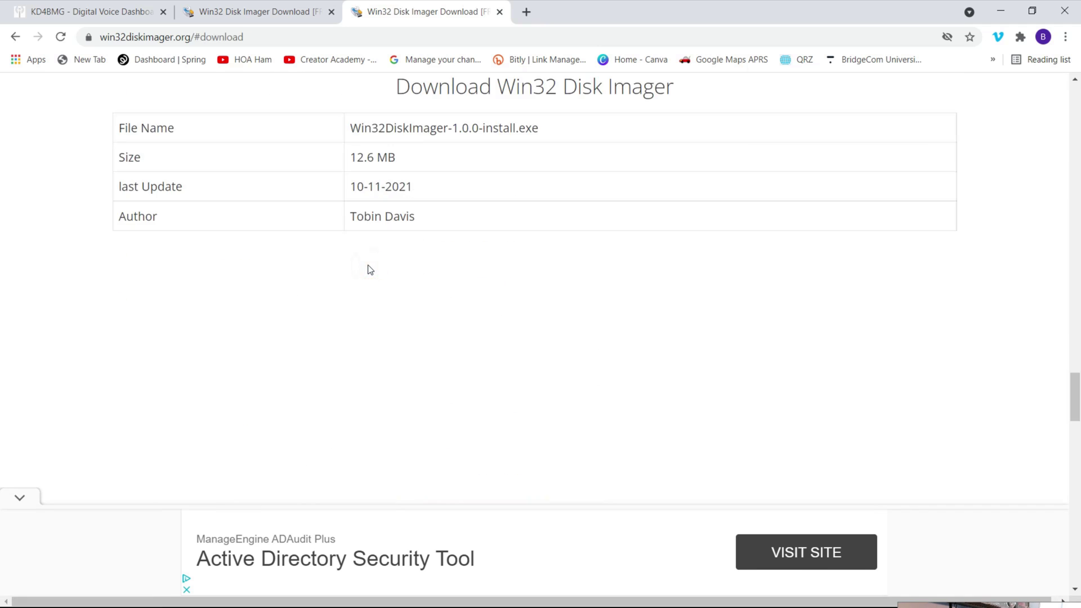
{"action": "scroll", "coordinate": [277, 330], "scroll_direction": "down", "scroll_amount": 5}
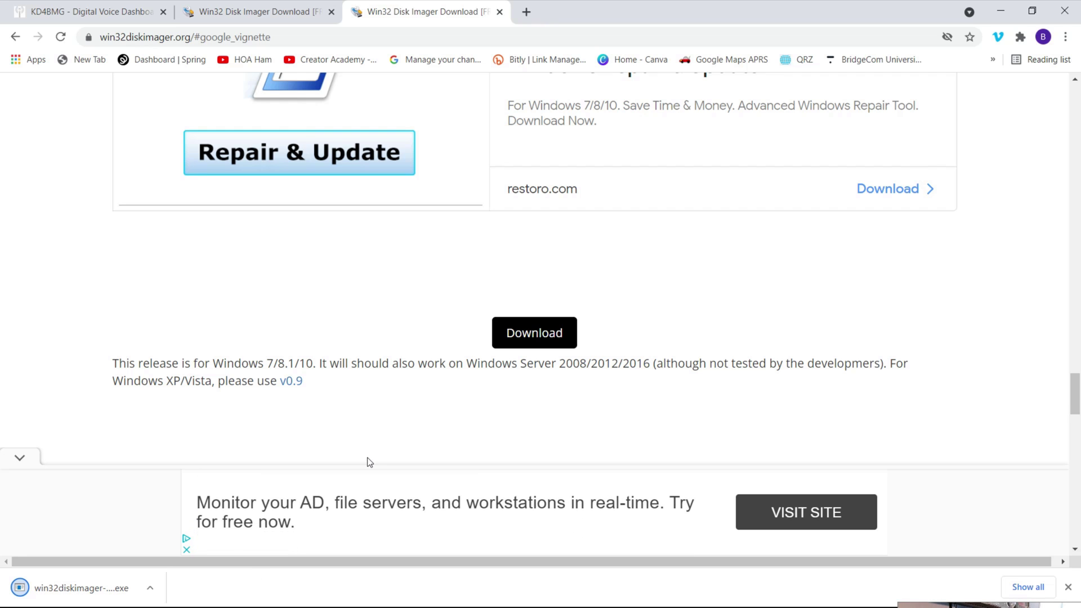
- Run the installer, accept the licence, and keep the default install and shortcut folders
{"action": "left_click", "coordinate": [124, 586]}
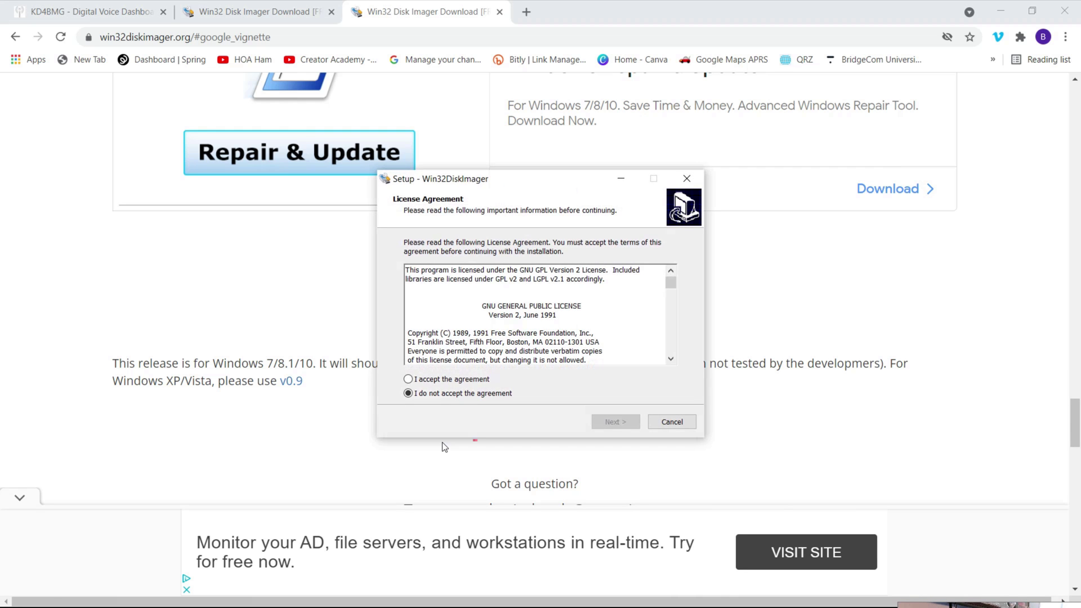
{"action": "left_click", "coordinate": [408, 379]}
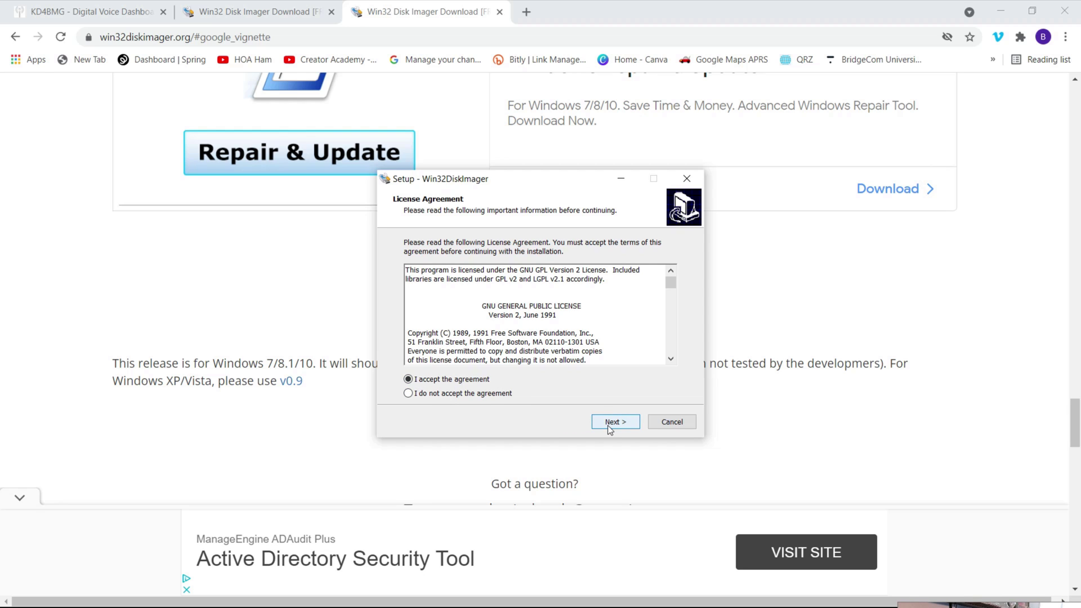
{"action": "left_click", "coordinate": [612, 422]}
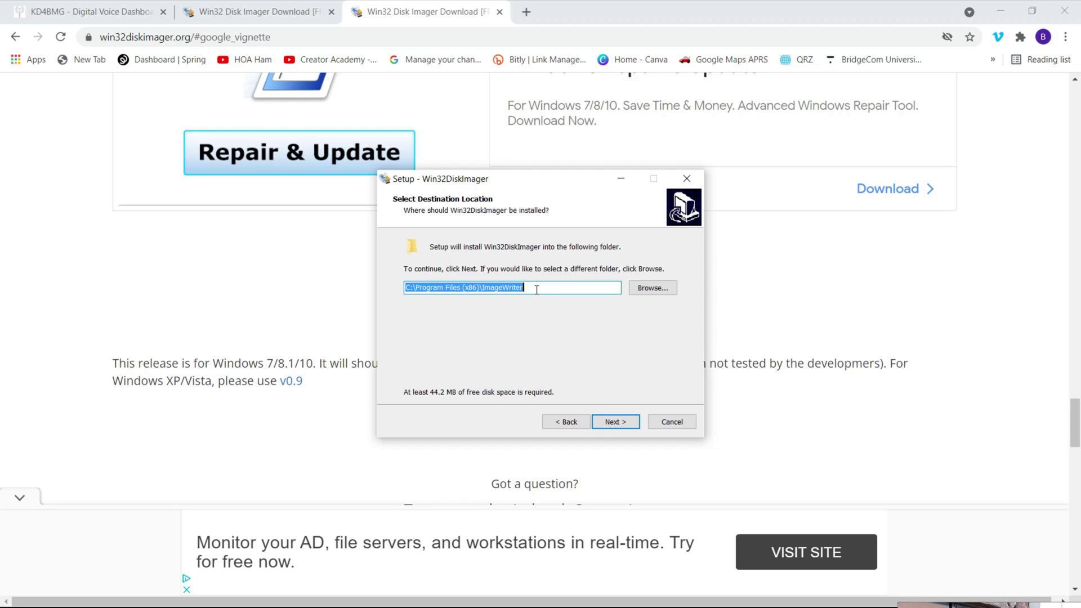
{"action": "left_click", "coordinate": [624, 424]}
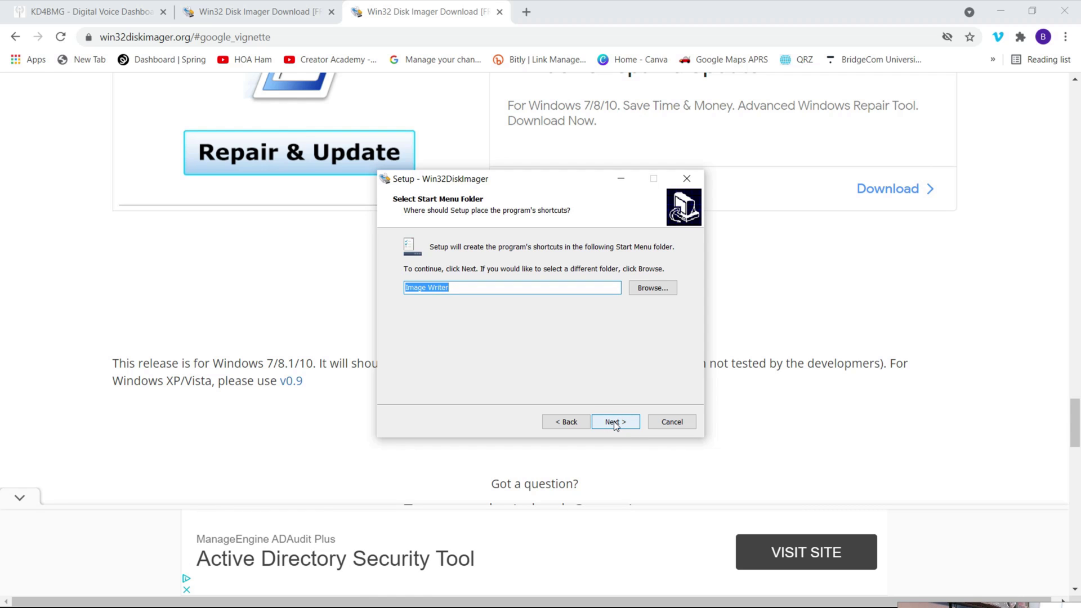
{"action": "left_click", "coordinate": [615, 424]}
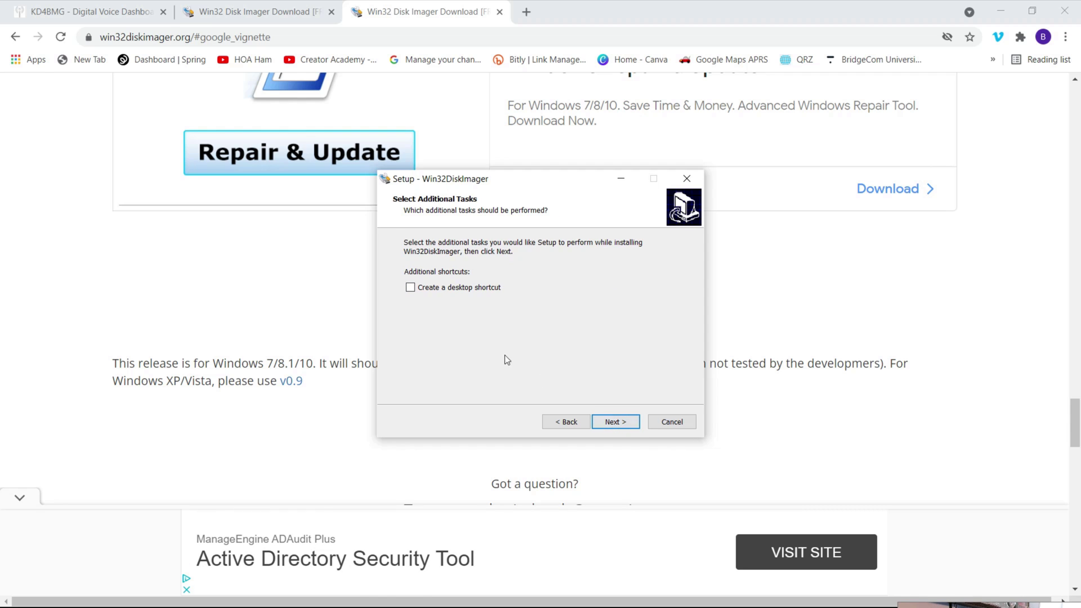
- Add a desktop shortcut, install Win32 Disk Imager, and finish setup to launch it
{"action": "left_click", "coordinate": [411, 287]}
{"action": "left_click", "coordinate": [609, 423]}
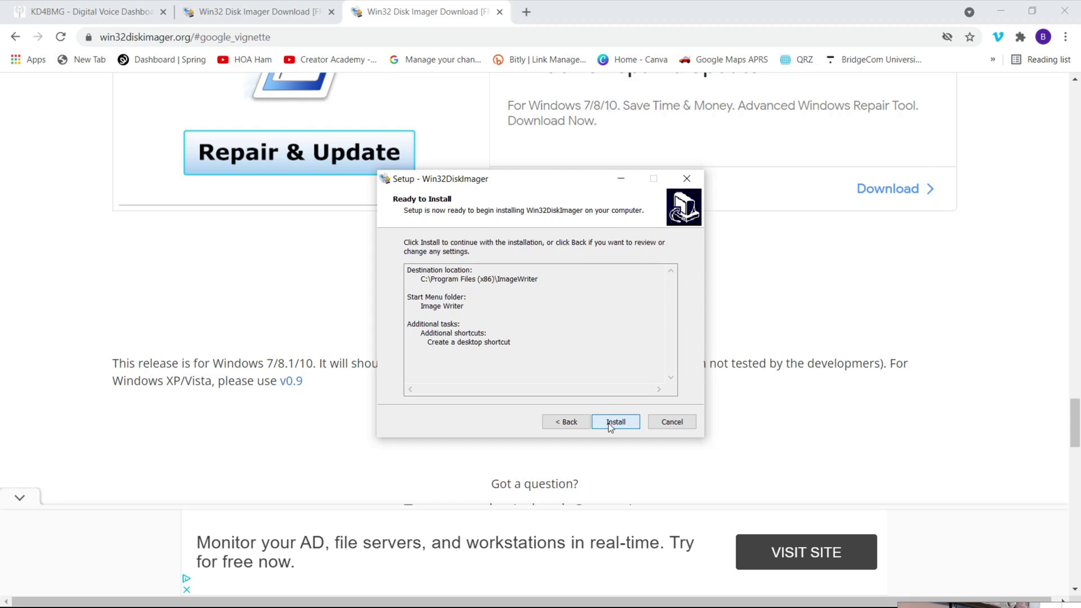
{"action": "left_click", "coordinate": [609, 424]}
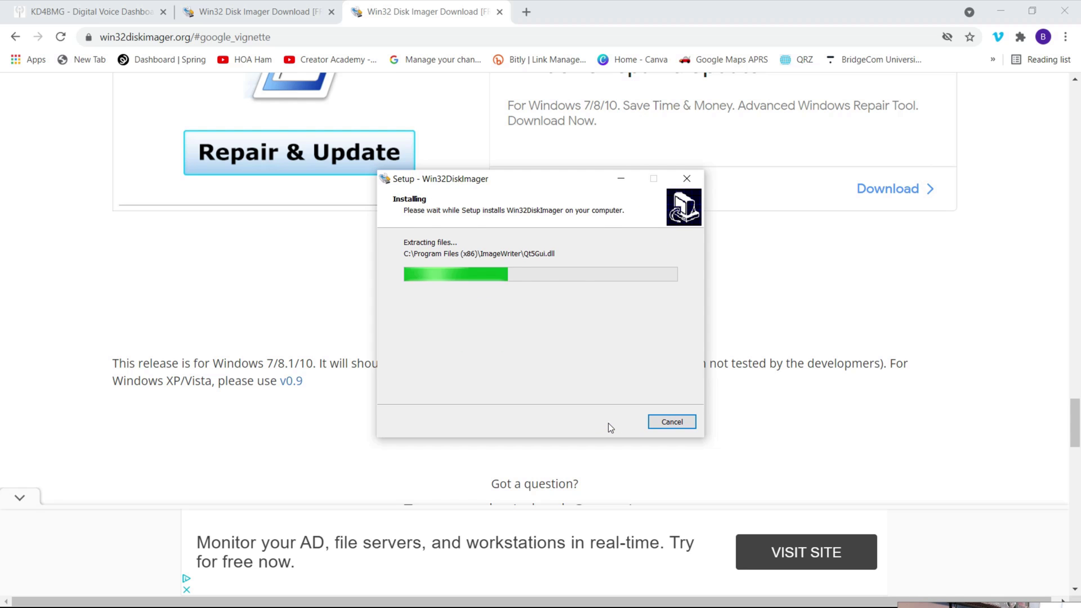
{"action": "left_click", "coordinate": [609, 423]}
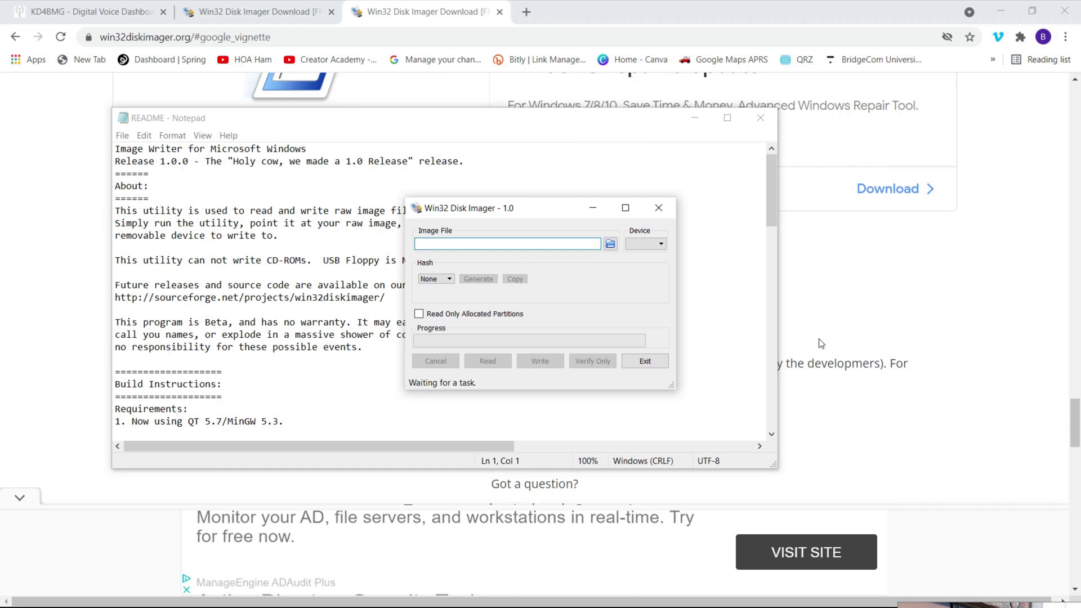
- Show This PC in File Explorer and select the boot (F:) card drive
{"action": "key", "text": "super"}
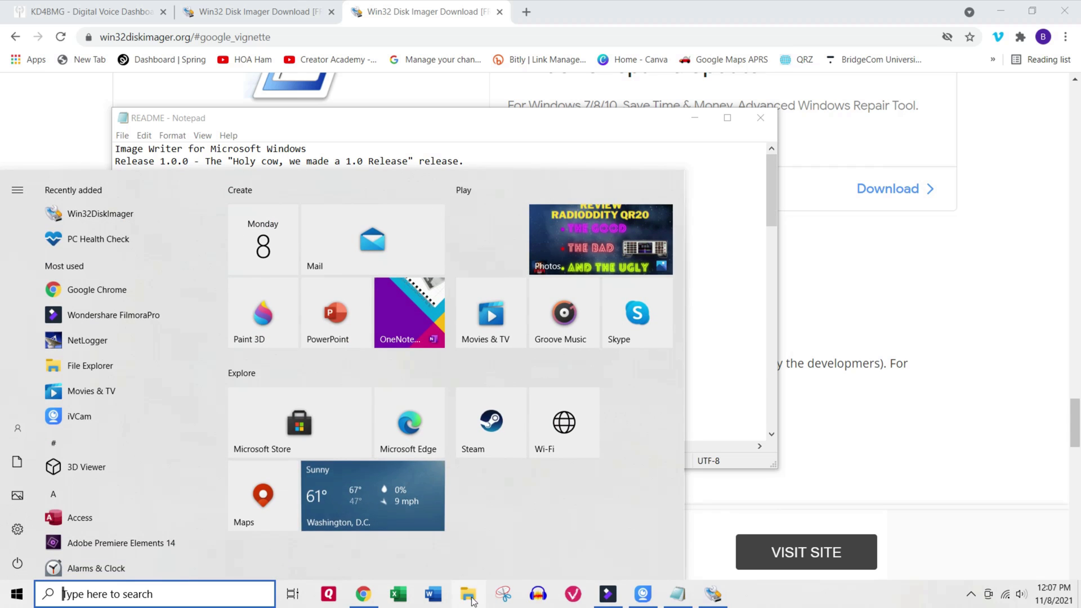
{"action": "left_click", "coordinate": [472, 601]}
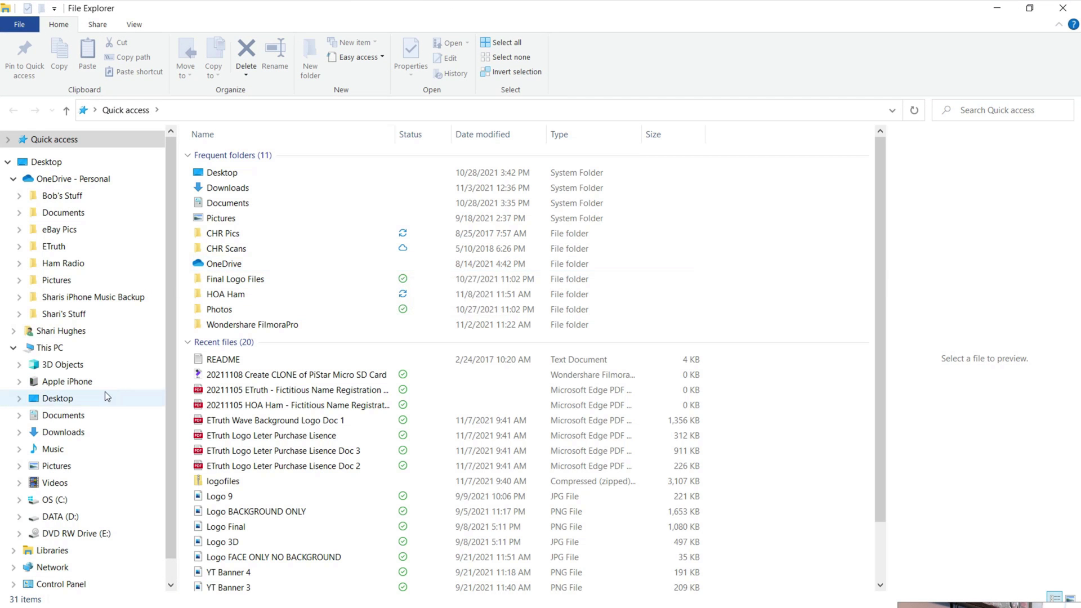
{"action": "left_click", "coordinate": [69, 351]}
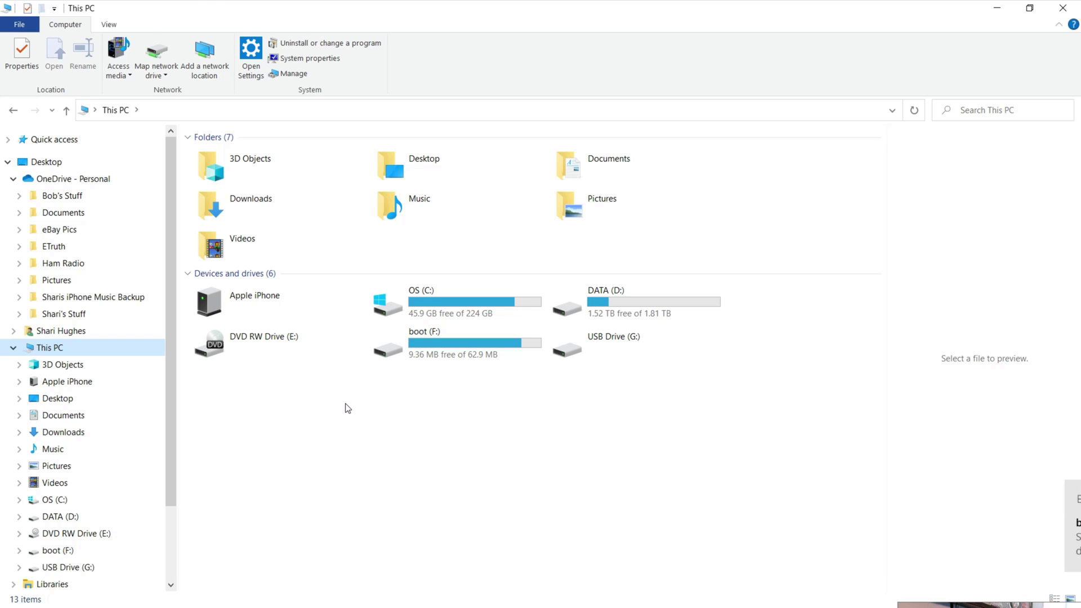
{"action": "left_click", "coordinate": [457, 342]}
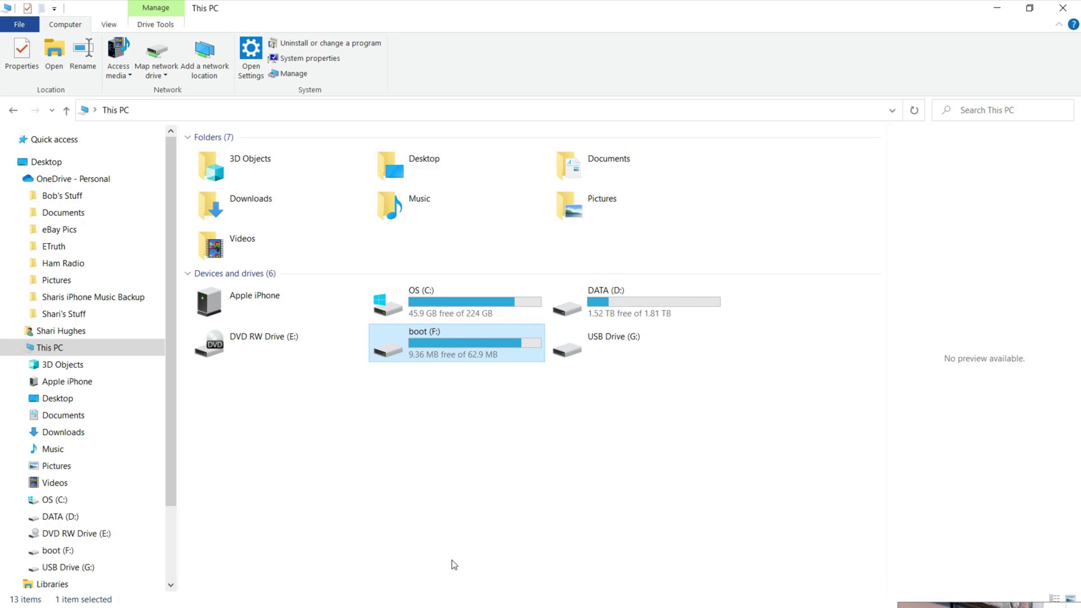
- Return to Win32 Disk Imager, set the target device to F:\, and browse for the image location
{"action": "key", "text": "alt+Tab"}
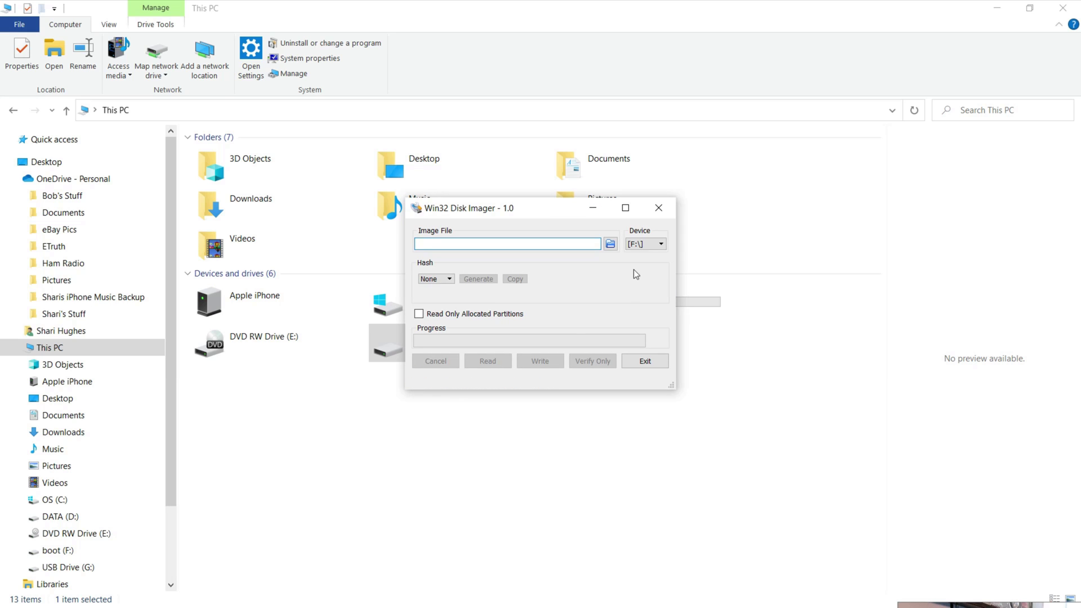
{"action": "left_click", "coordinate": [661, 244]}
{"action": "left_click", "coordinate": [661, 246]}
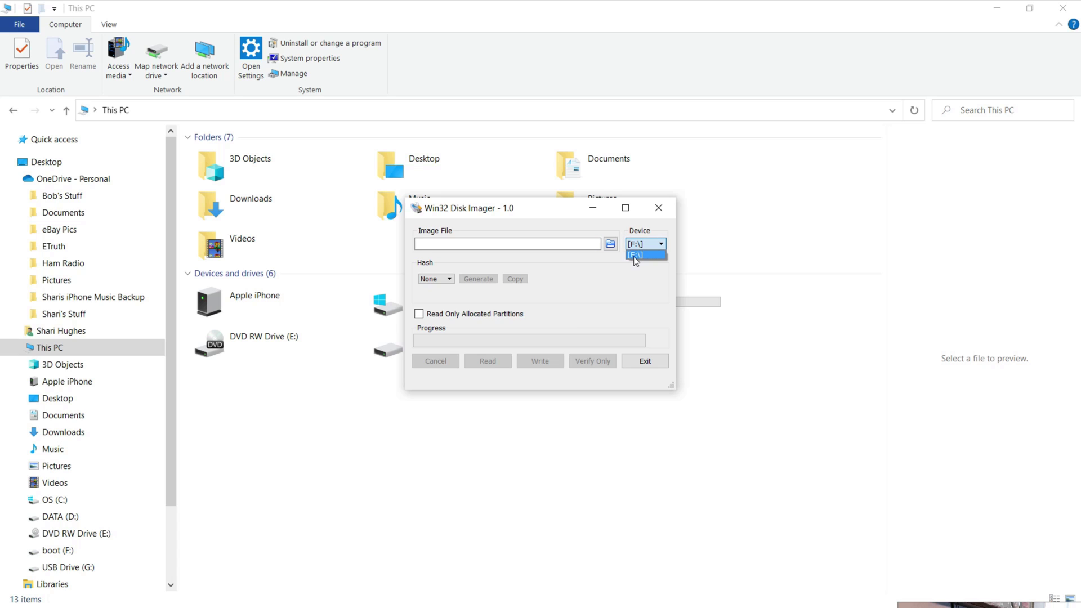
{"action": "left_click", "coordinate": [643, 256]}
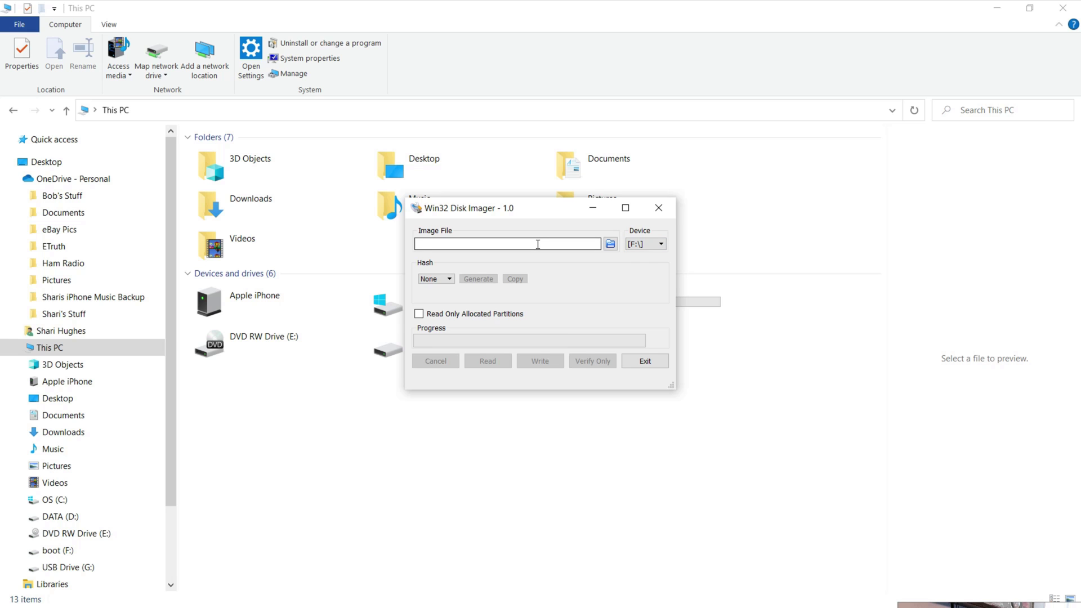
{"action": "left_click", "coordinate": [611, 244]}
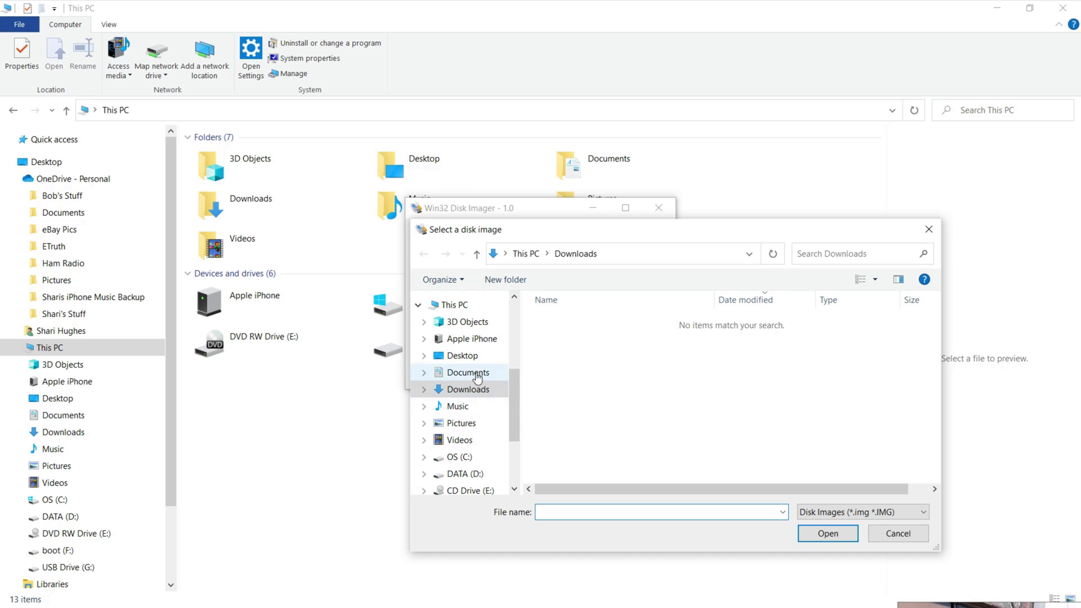
- Save the image in Documents as 'BC SB Pi Star Clone Image'
{"action": "left_click", "coordinate": [477, 377]}
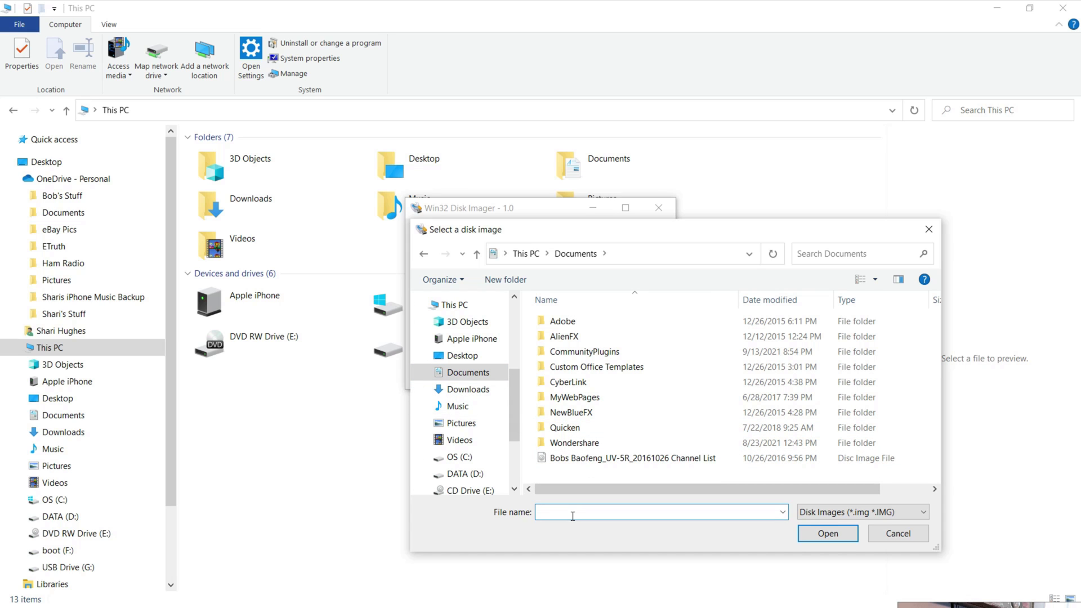
{"action": "type", "text": "BC SB Pi Star Clone Image"}
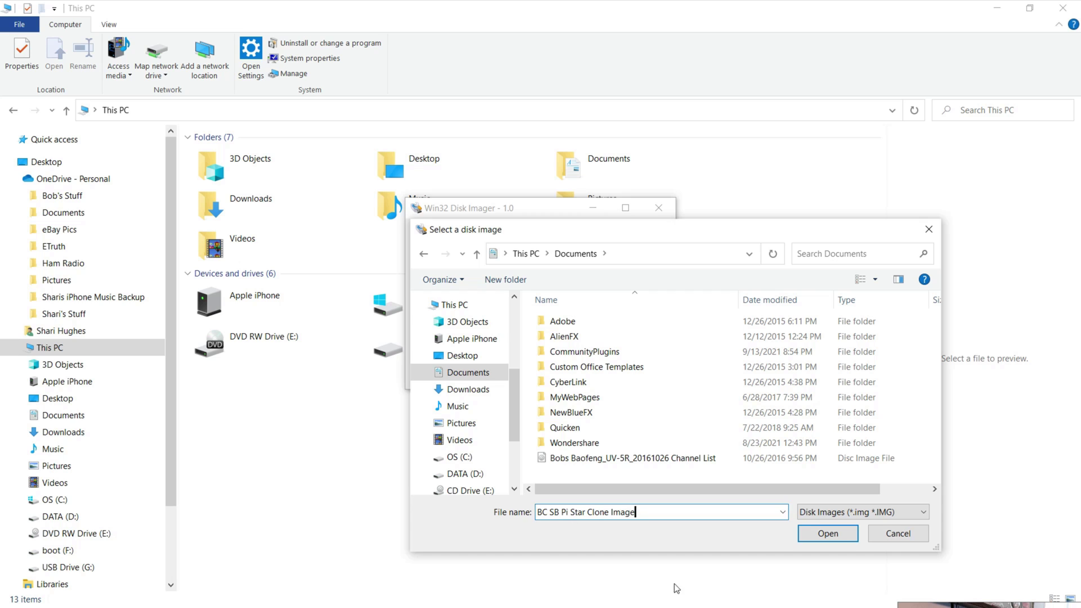
- Confirm the image file and read the F:\ card into it
{"action": "left_click", "coordinate": [834, 534]}
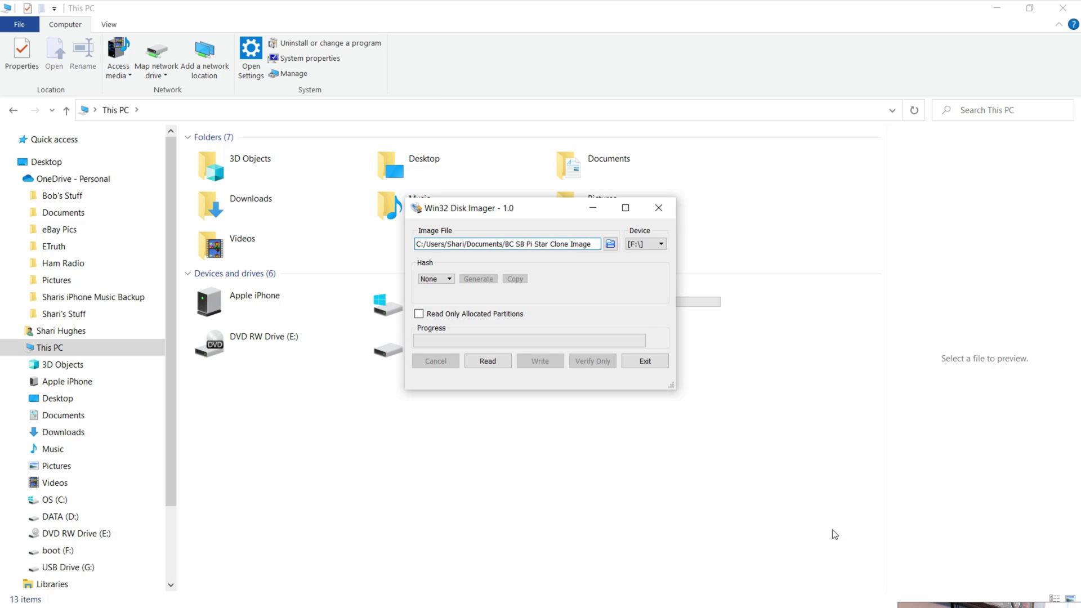
{"action": "left_click", "coordinate": [495, 366]}
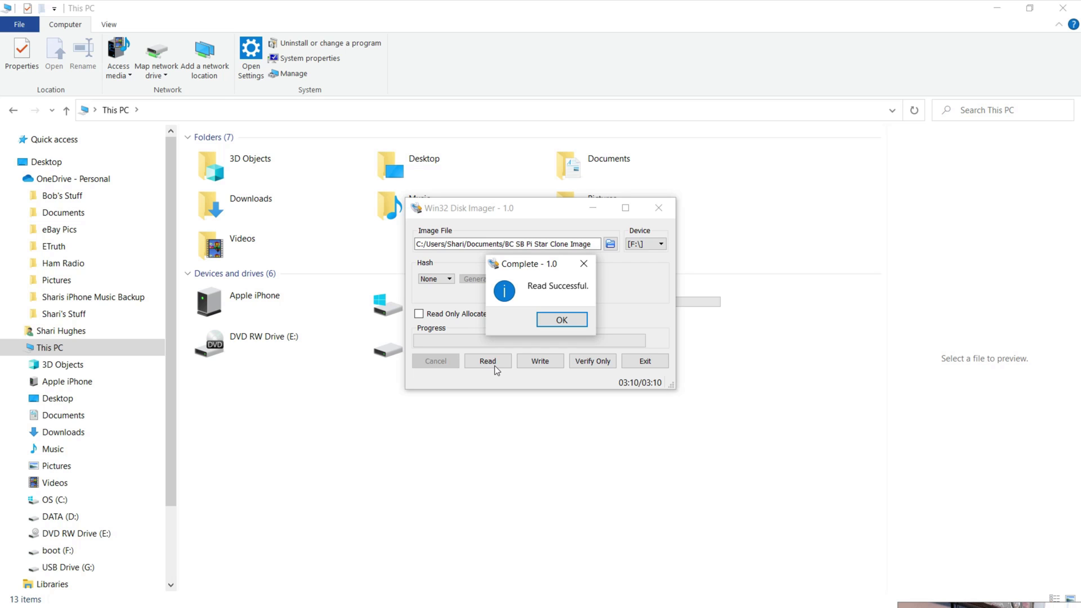
- Dismiss the Read Successful message and eject the boot (F:) card from This PC
{"action": "left_click", "coordinate": [562, 320]}
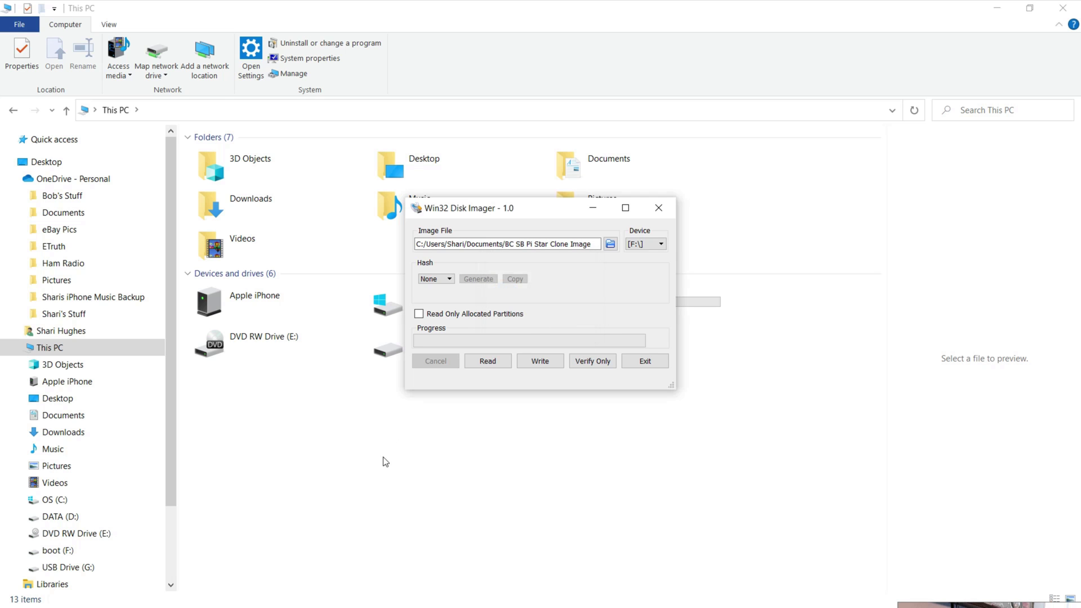
{"action": "key", "text": "super"}
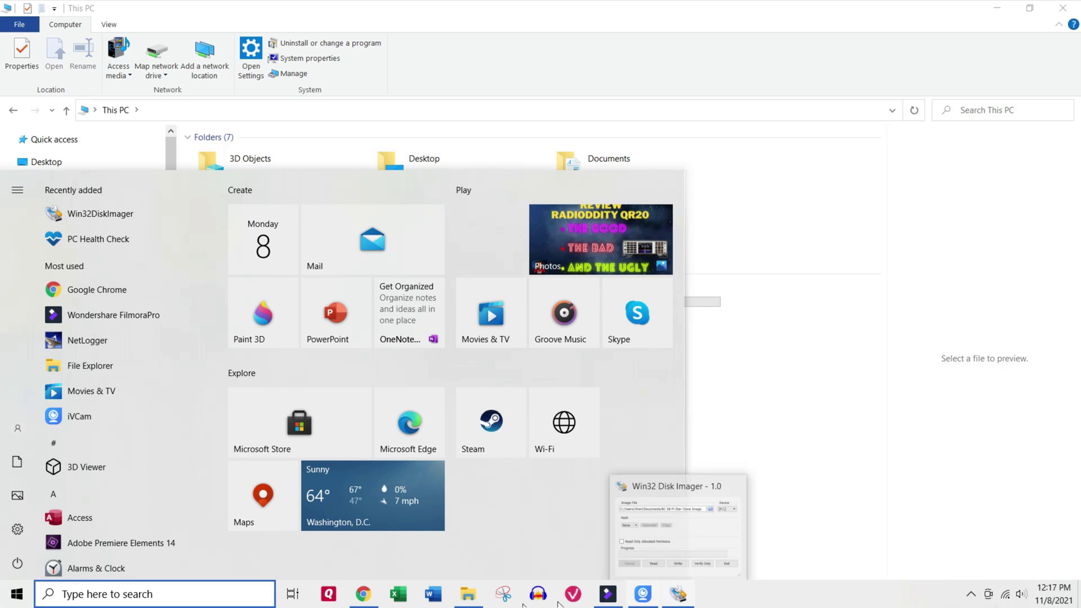
{"action": "left_click", "coordinate": [468, 596]}
{"action": "left_click", "coordinate": [408, 354]}
{"action": "right_click", "coordinate": [409, 355]}
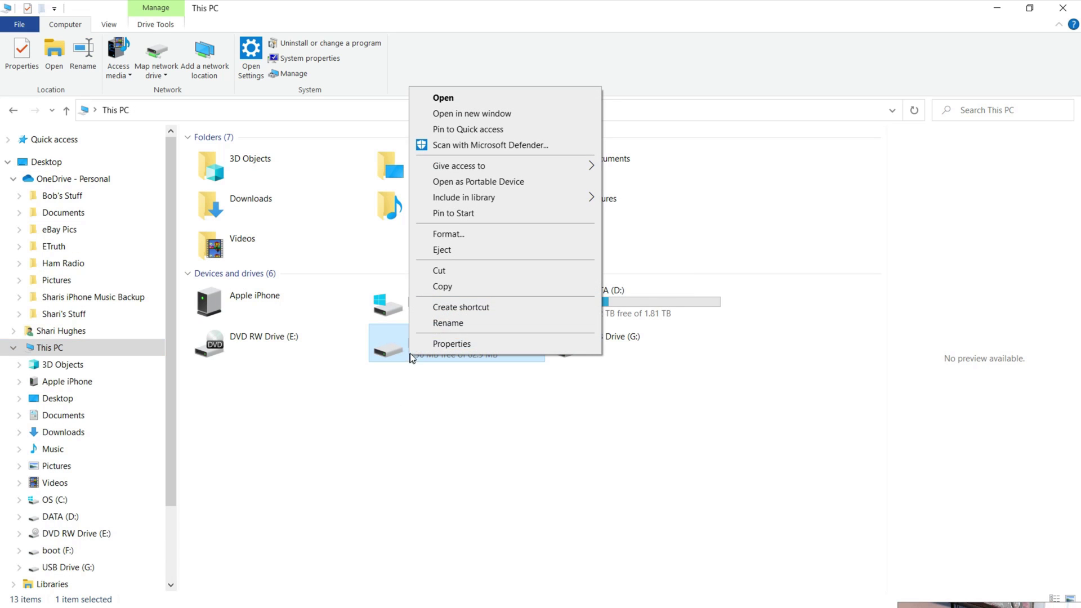
{"action": "left_click", "coordinate": [443, 251]}
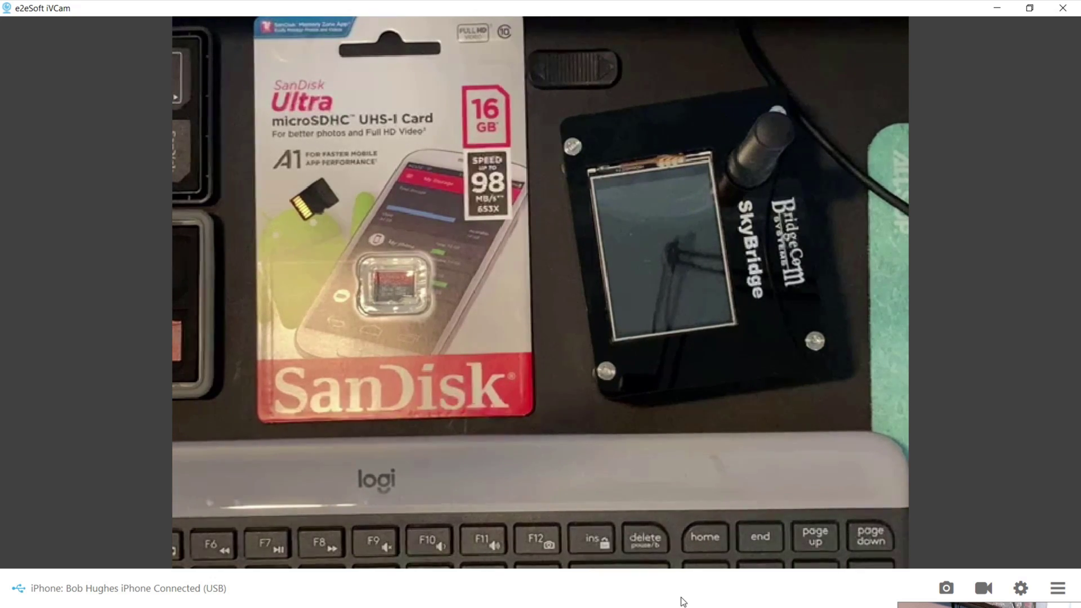
- Check This PC for the new USB Drive (F:), then bring Win32 Disk Imager back
{"action": "key", "text": "super"}
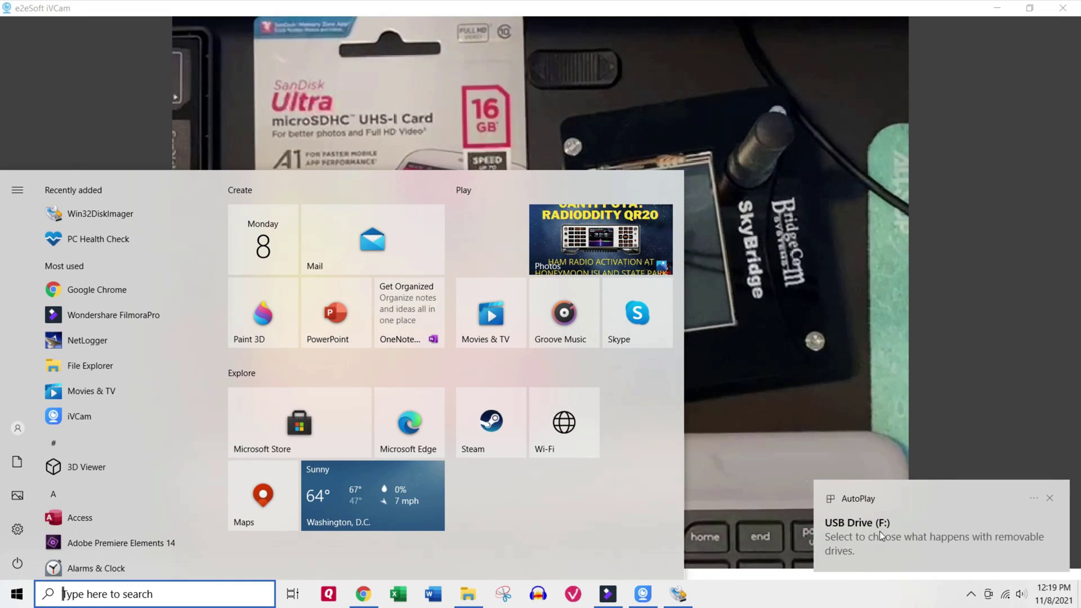
{"action": "left_click", "coordinate": [470, 602]}
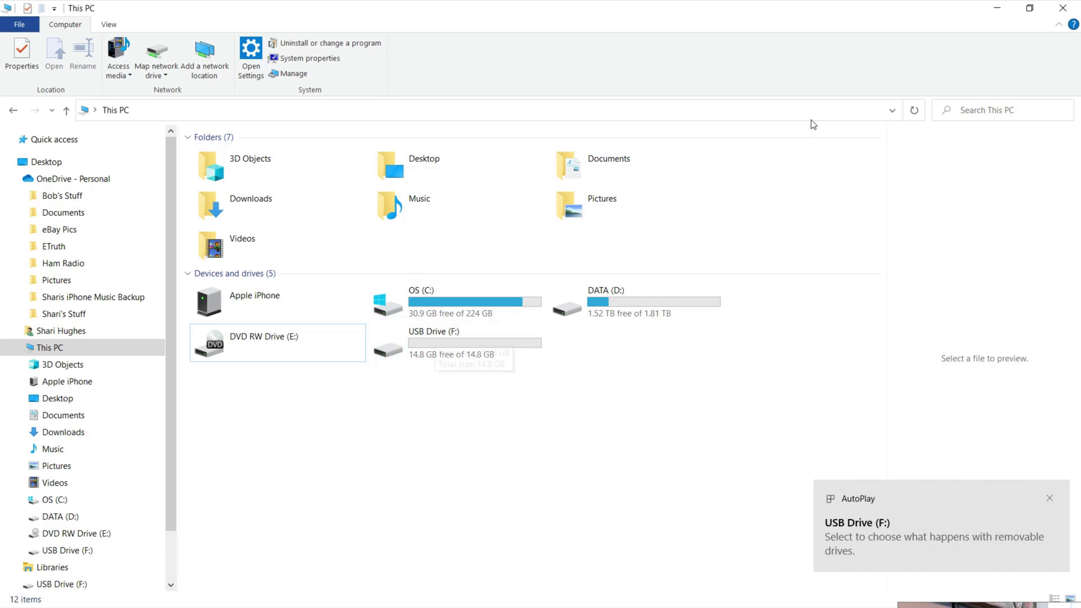
{"action": "left_click", "coordinate": [997, 10]}
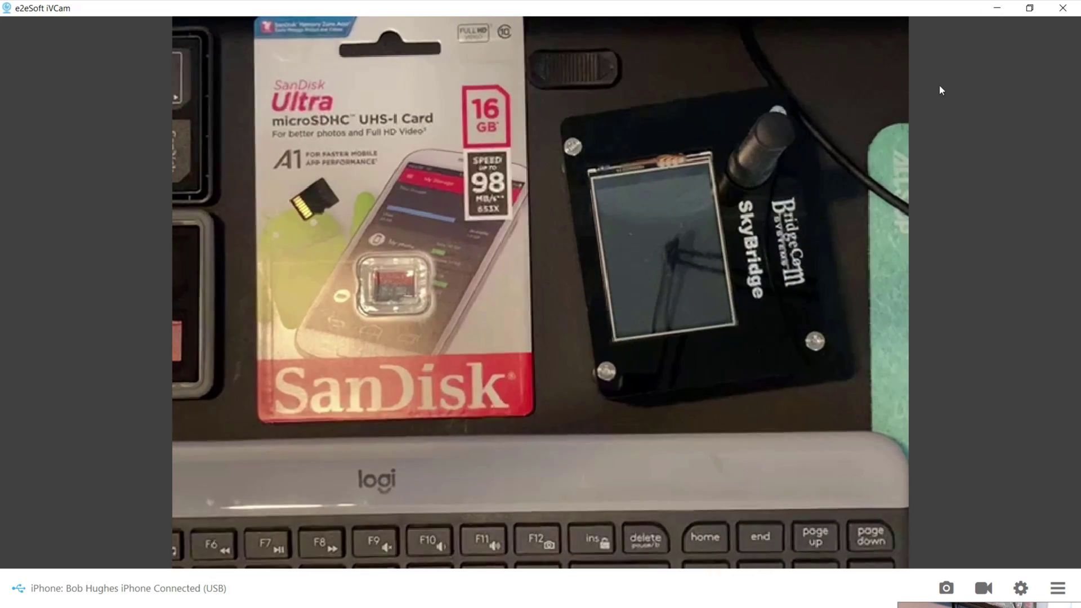
{"action": "key", "text": "super"}
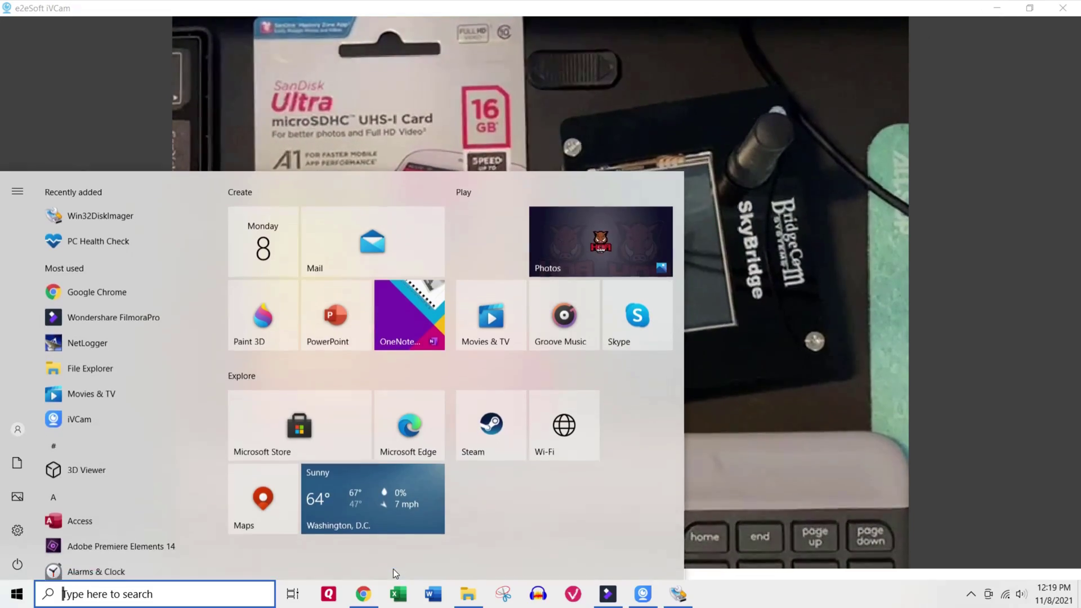
{"action": "left_click", "coordinate": [678, 595]}
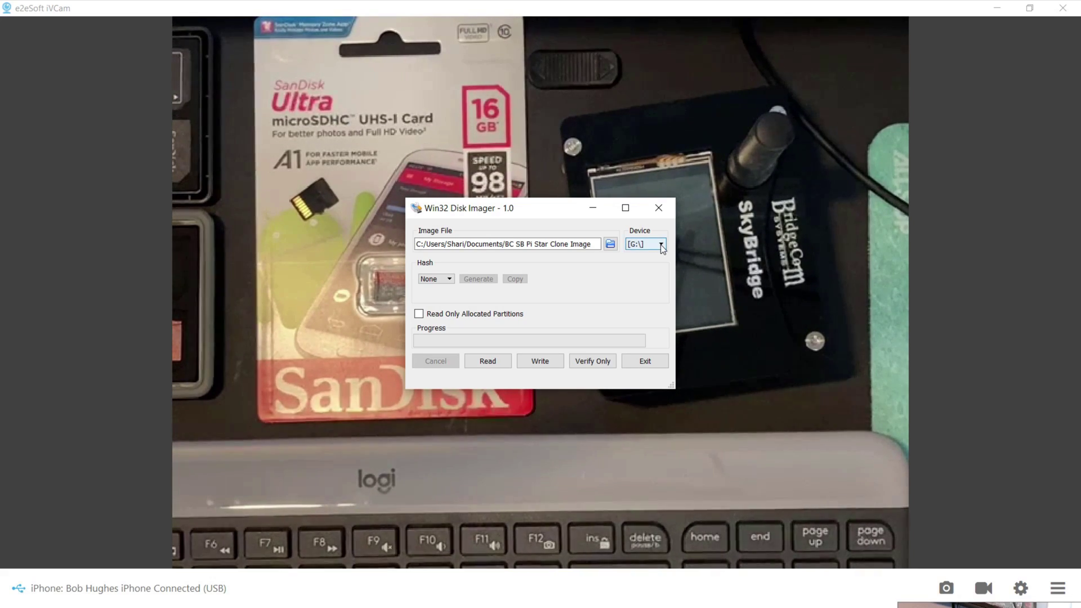
- Check the image path, set the device to F:\, and write the image, confirming the overwrite
{"action": "left_click", "coordinate": [533, 244]}
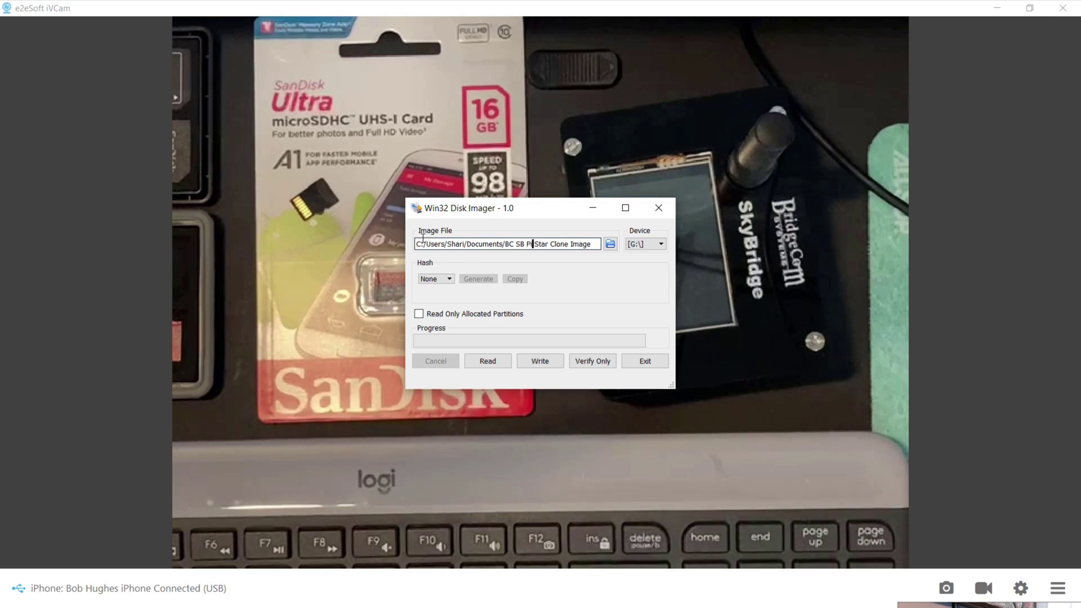
{"action": "left_click_drag", "start_coordinate": [423, 238], "coordinate": [597, 238]}
{"action": "left_click", "coordinate": [551, 345]}
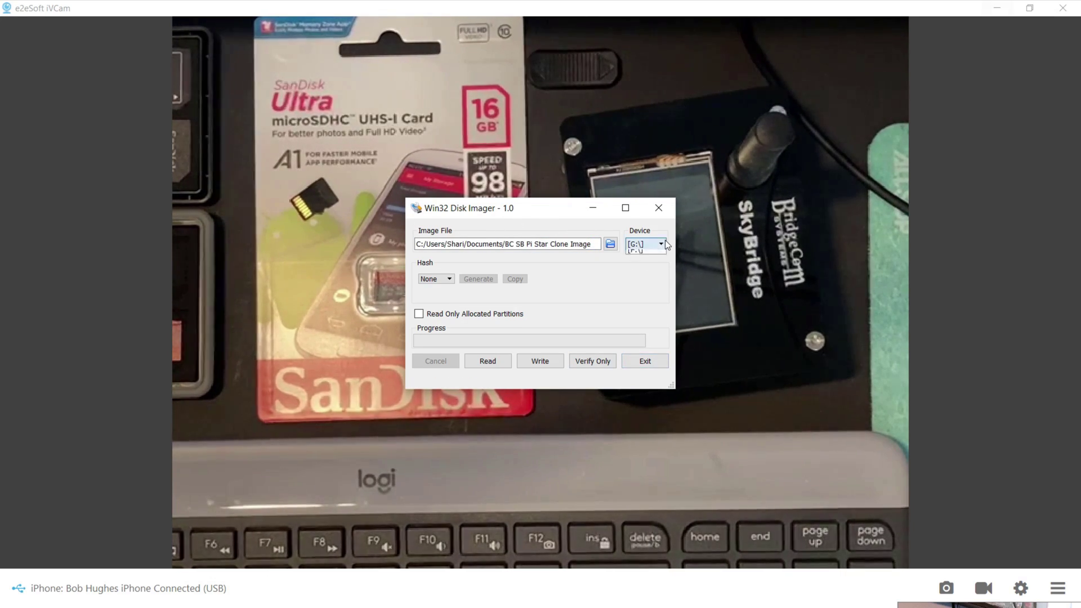
{"action": "left_click", "coordinate": [646, 259]}
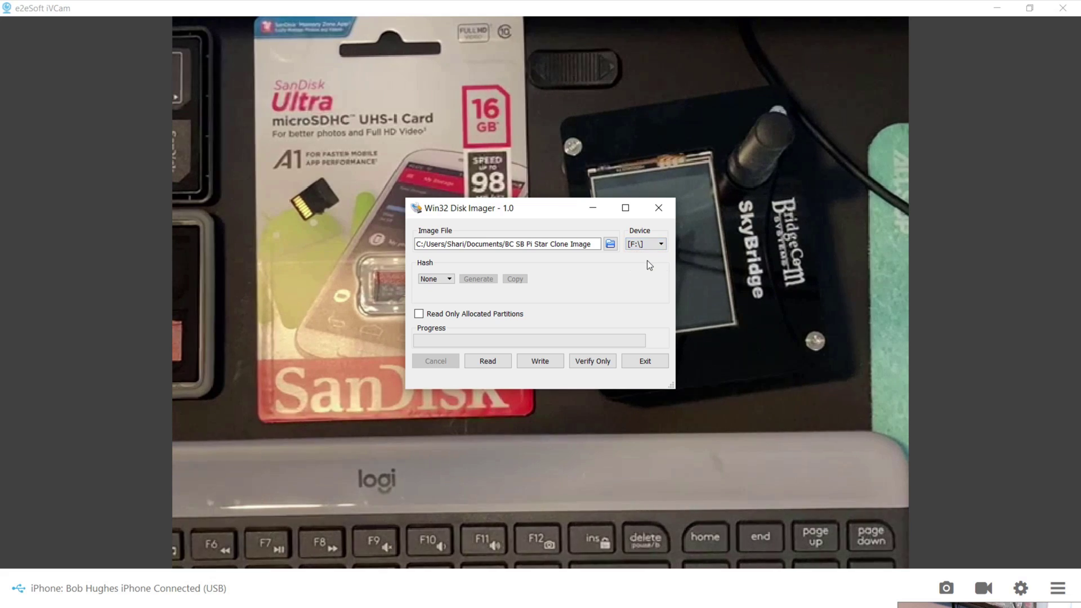
{"action": "left_click", "coordinate": [539, 362]}
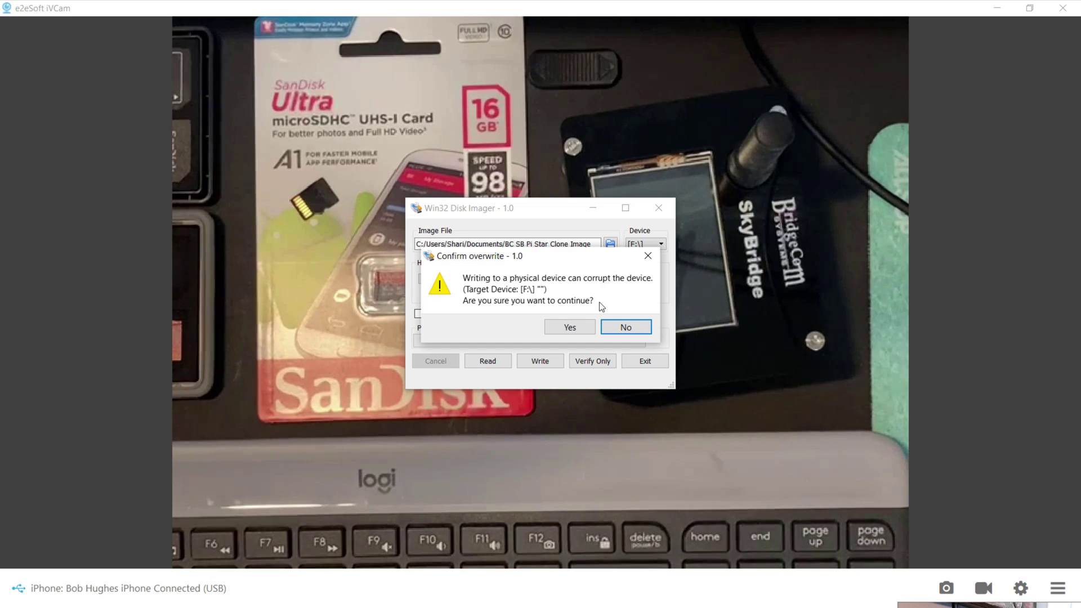
{"action": "left_click", "coordinate": [570, 327]}
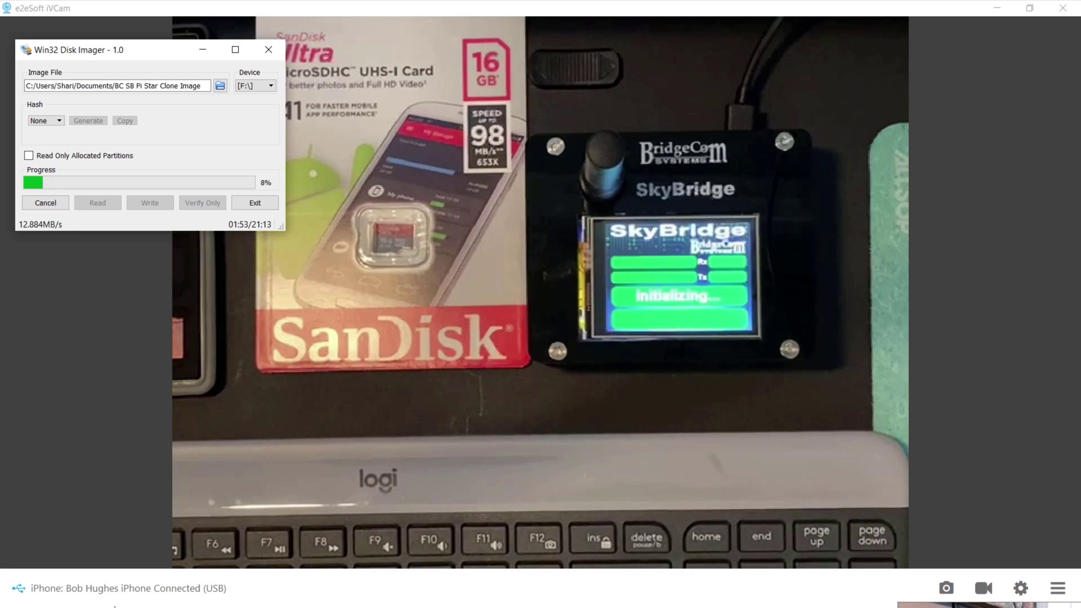
- Show the Pi-Star dashboard tab in Chrome and move the camera feed off it
{"action": "key", "text": "super"}
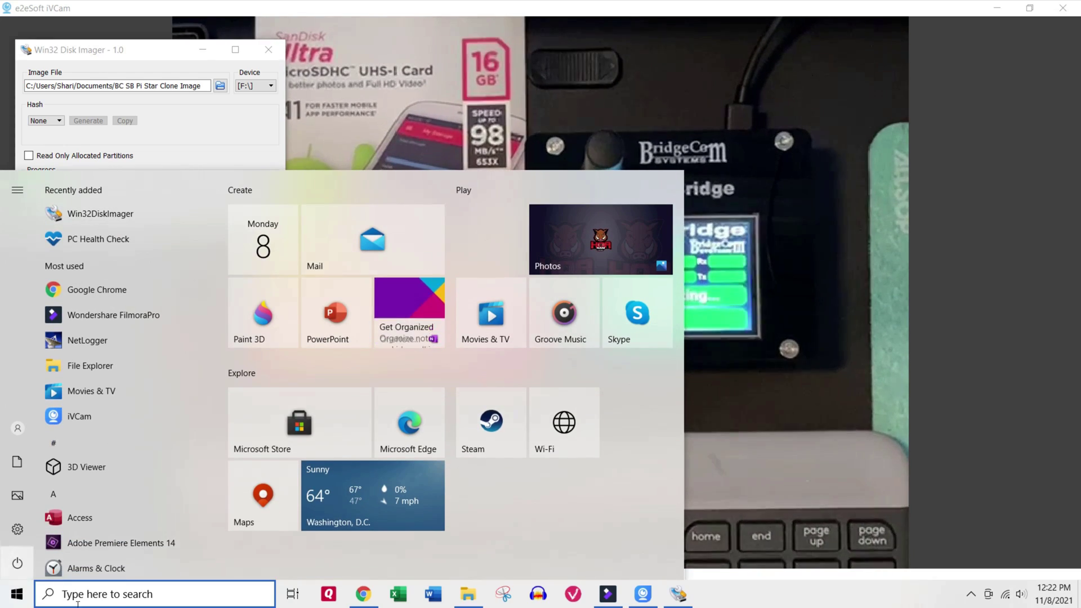
{"action": "left_click", "coordinate": [363, 596]}
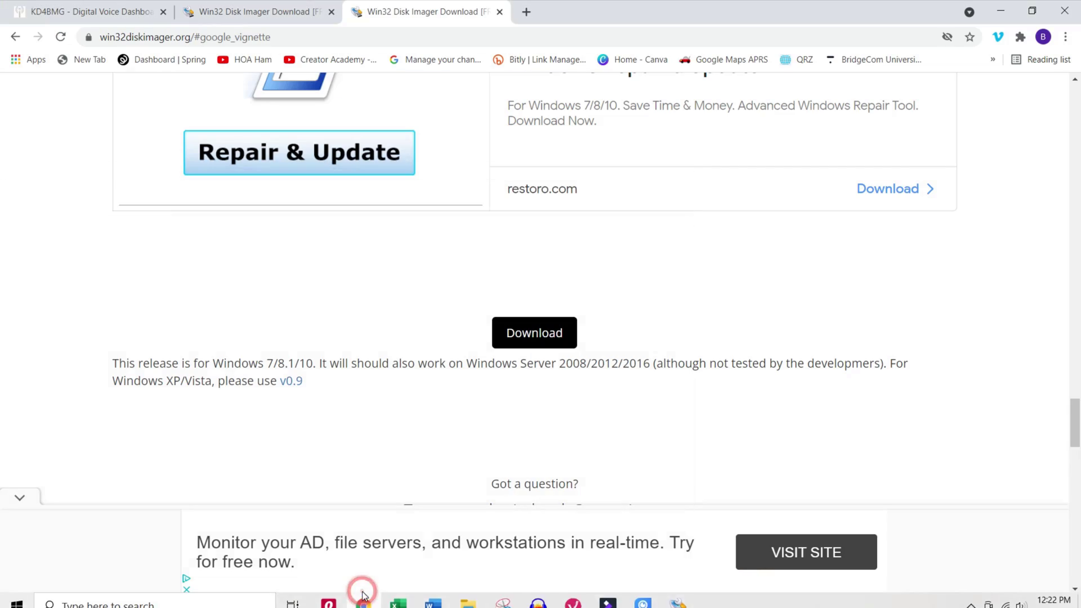
{"action": "left_click", "coordinate": [81, 16]}
{"action": "key", "text": "alt+Tab"}
{"action": "left_click_drag", "start_coordinate": [250, 96], "coordinate": [698, 249]}
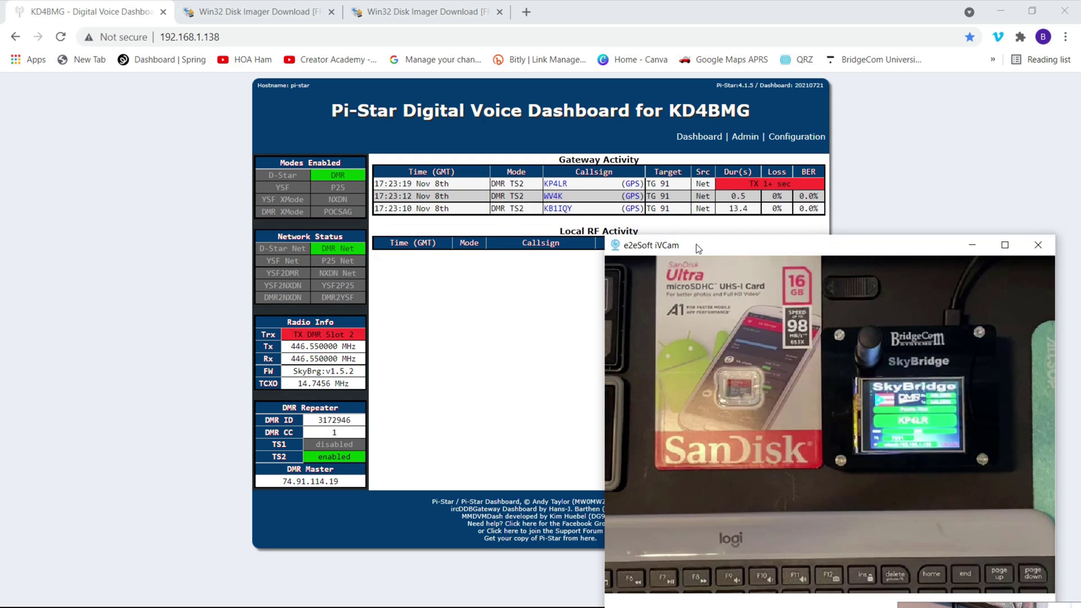
- Bring the running Win32 Disk Imager write into view and centre it on screen
{"action": "key", "text": "super"}
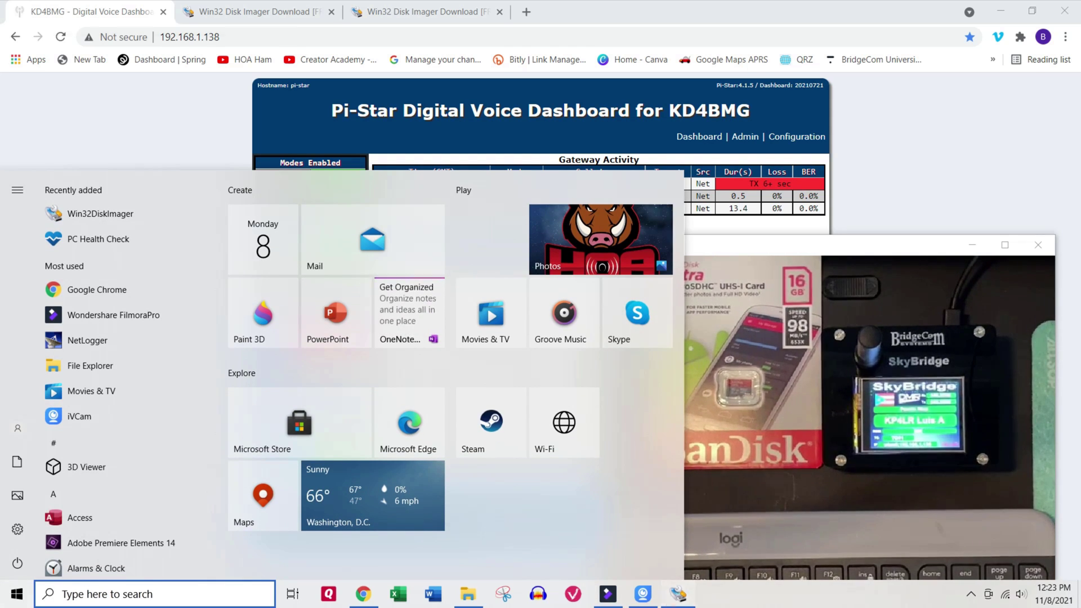
{"action": "left_click", "coordinate": [678, 594]}
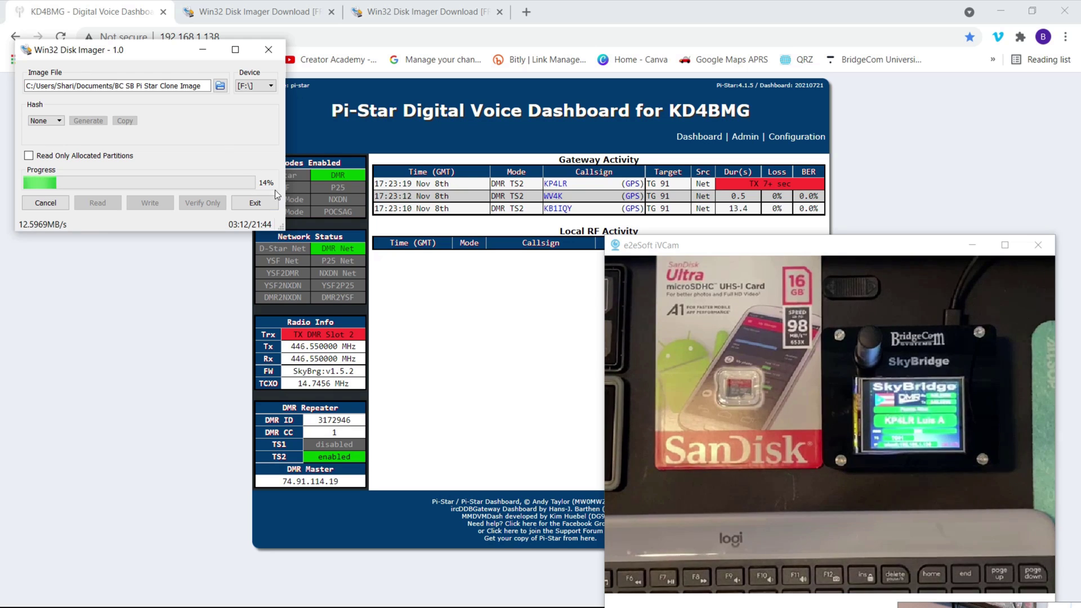
{"action": "left_click_drag", "start_coordinate": [188, 49], "coordinate": [195, 59]}
{"action": "left_click_drag", "start_coordinate": [131, 54], "coordinate": [422, 299]}
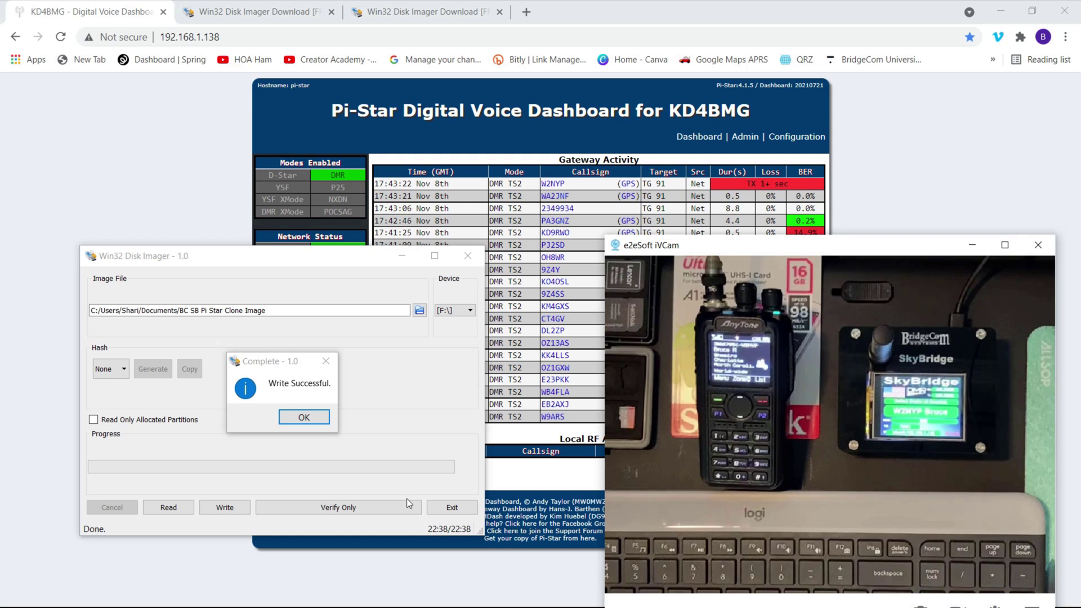
- Acknowledge the write-successful message and exit Win32 Disk Imager
{"action": "left_click", "coordinate": [302, 418]}
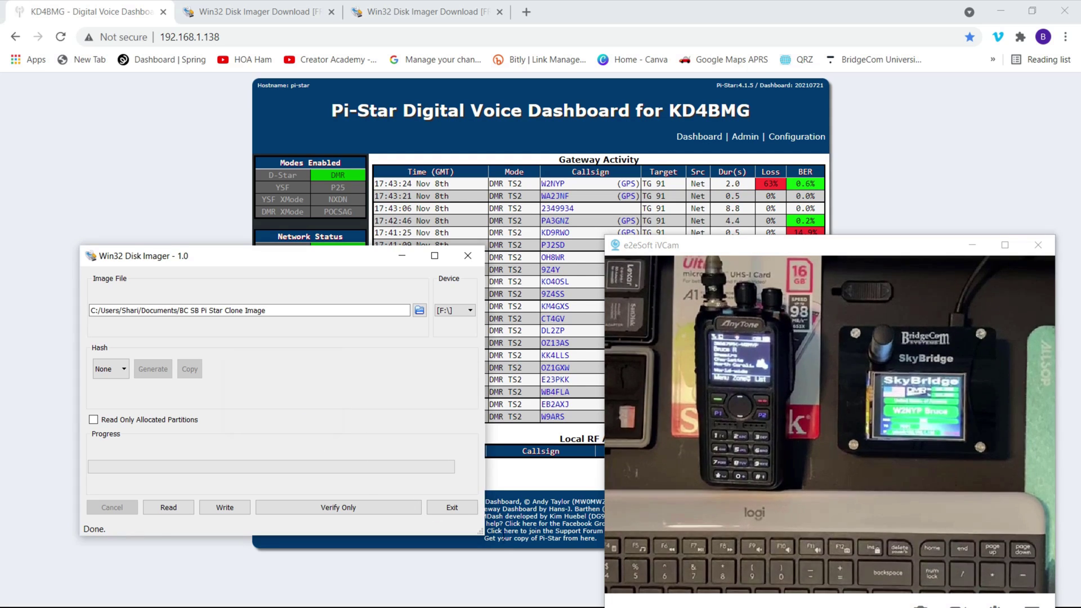
{"action": "left_click", "coordinate": [450, 506]}
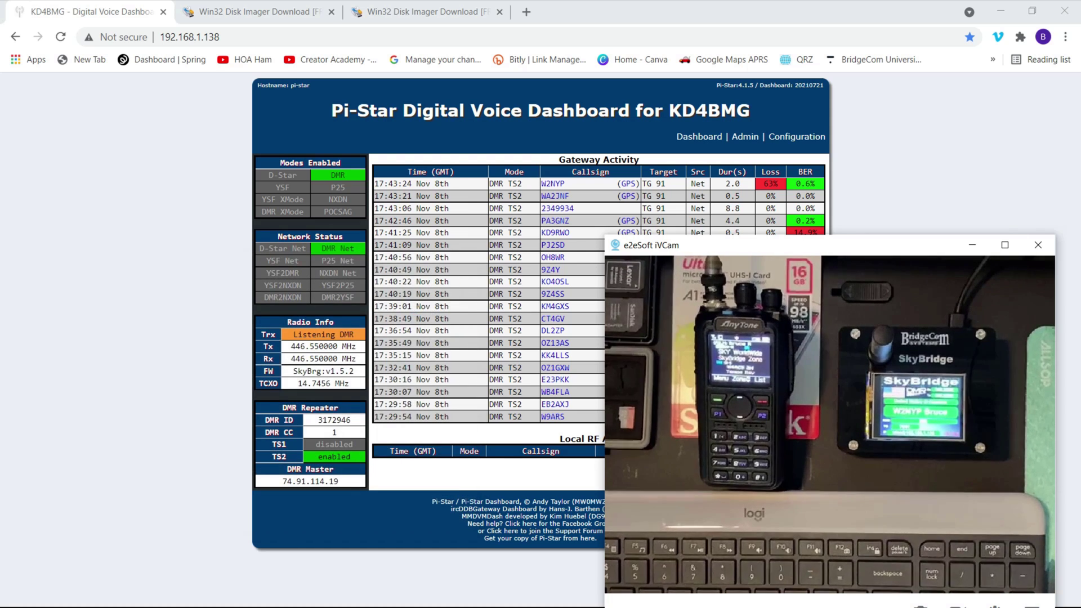
{"action": "key", "text": "super"}
- Eject the newly written boot (F:) card from This PC
{"action": "left_click", "coordinate": [465, 601]}
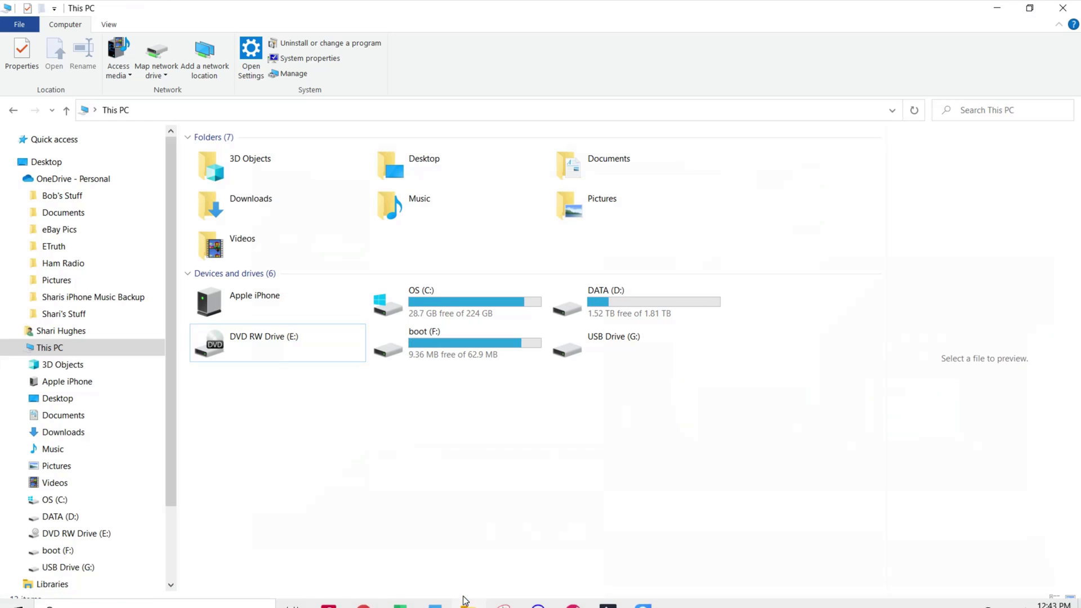
{"action": "right_click", "coordinate": [443, 354]}
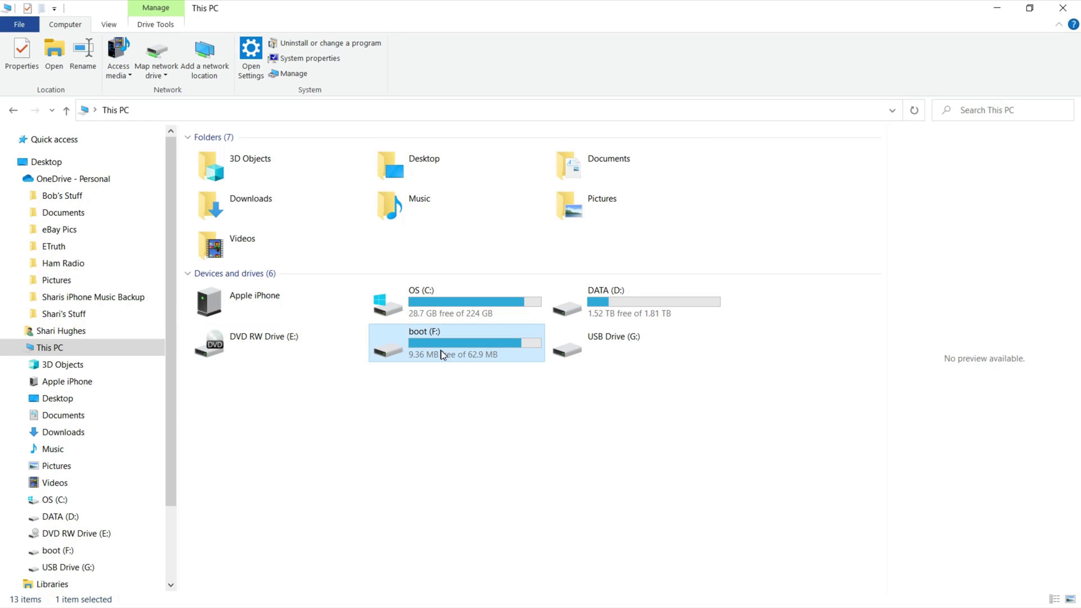
{"action": "left_click", "coordinate": [480, 502]}
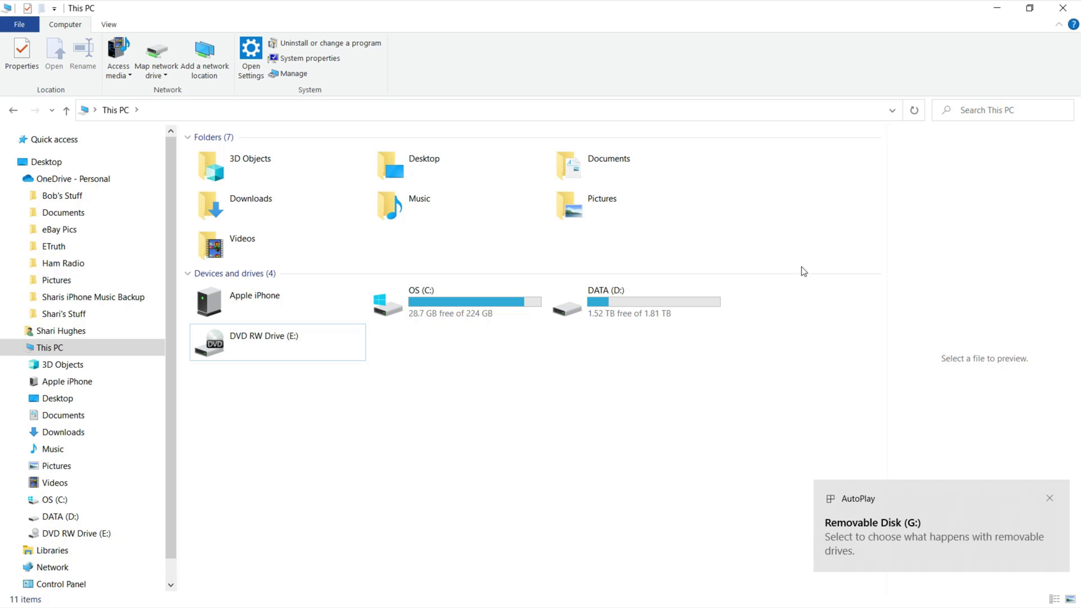
{"action": "left_click", "coordinate": [996, 9]}
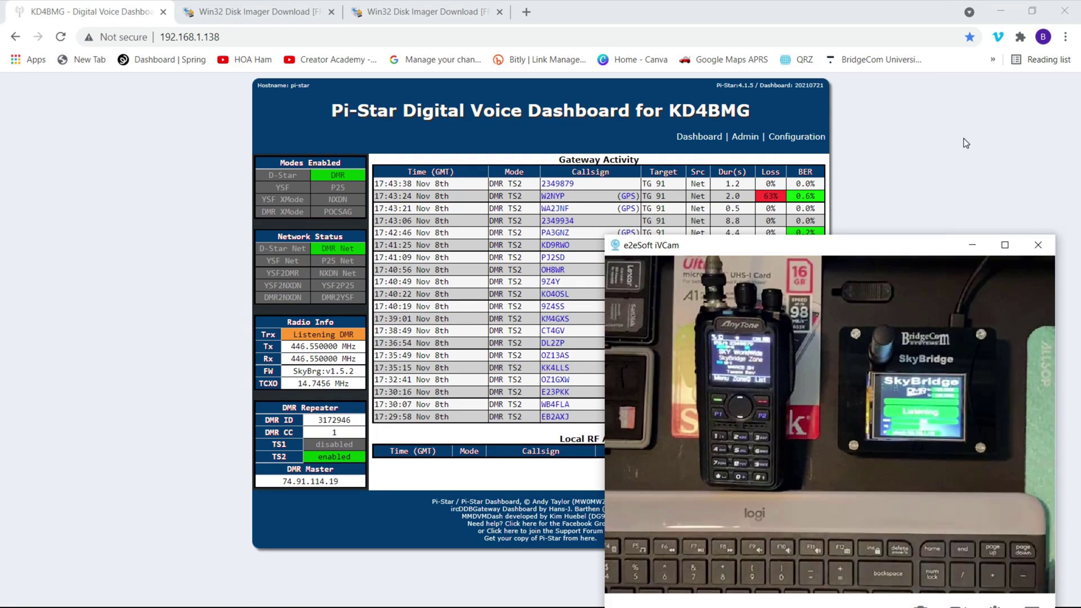